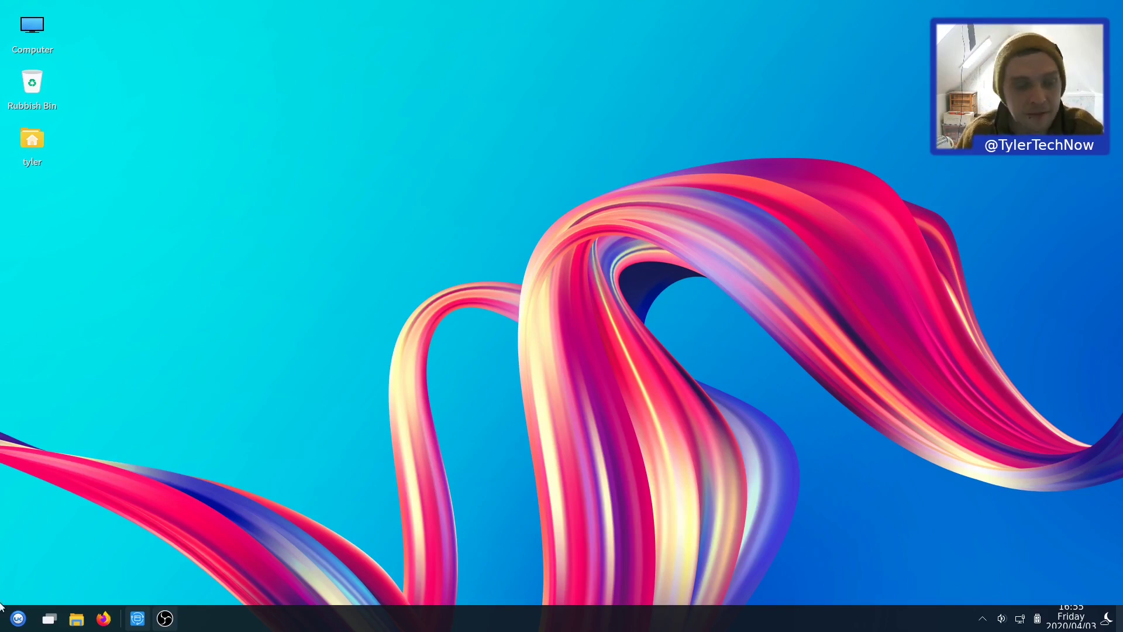
Step: Look at the launcher, the speaker volume popup and the current month's calendar
{"action": "left_click", "coordinate": [22, 623]}
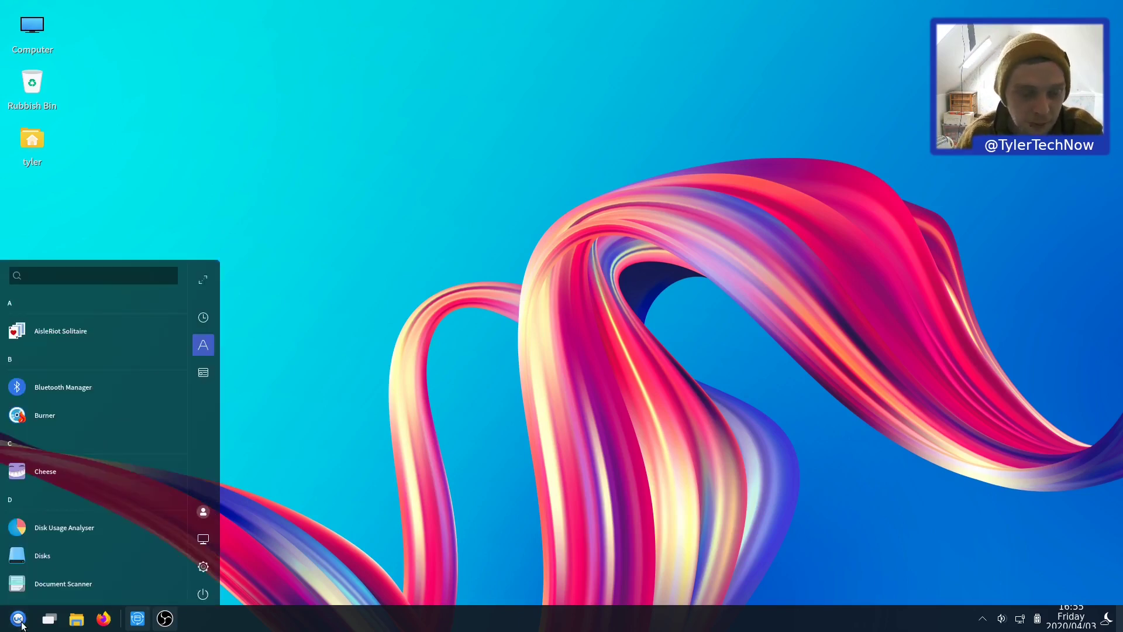
{"action": "left_click", "coordinate": [869, 387]}
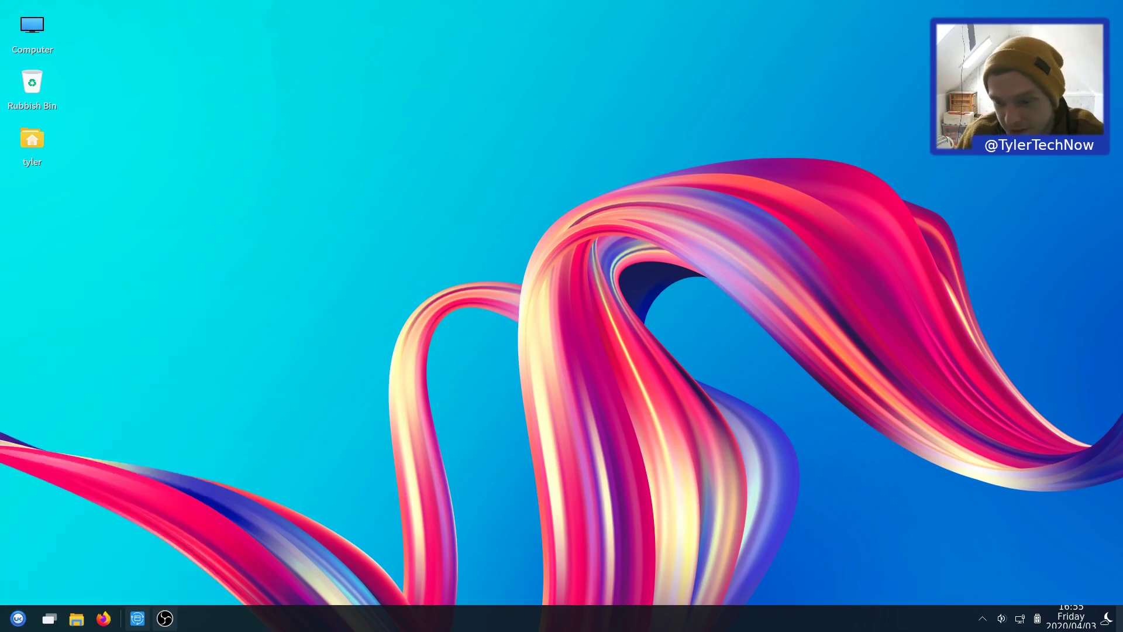
{"action": "left_click", "coordinate": [1001, 620]}
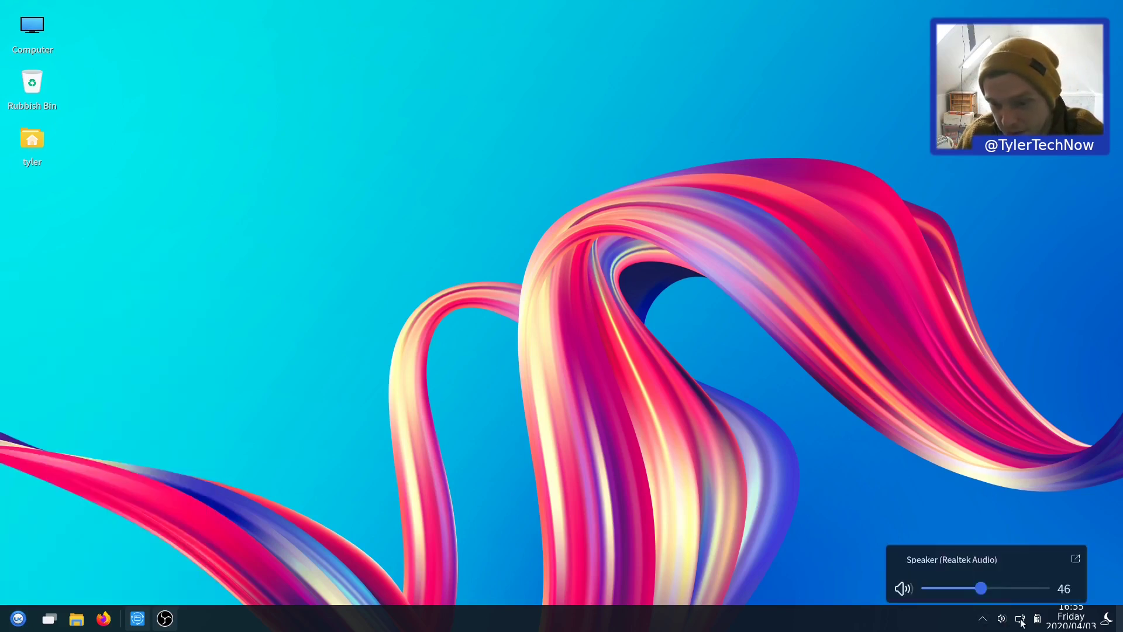
{"action": "left_click", "coordinate": [1022, 623]}
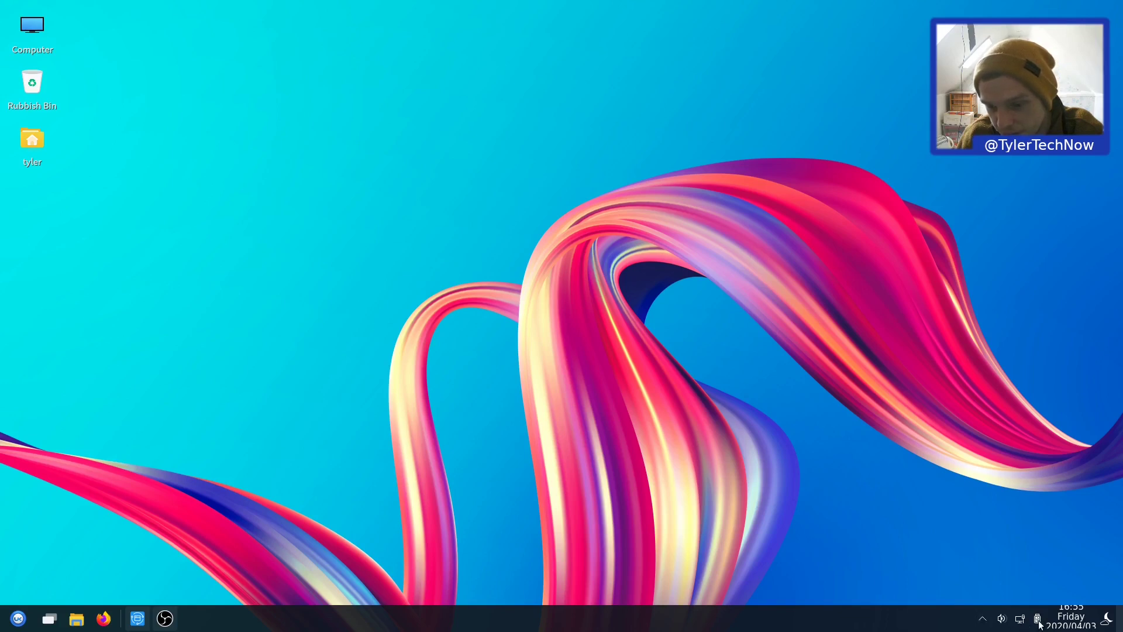
{"action": "left_click", "coordinate": [1071, 617]}
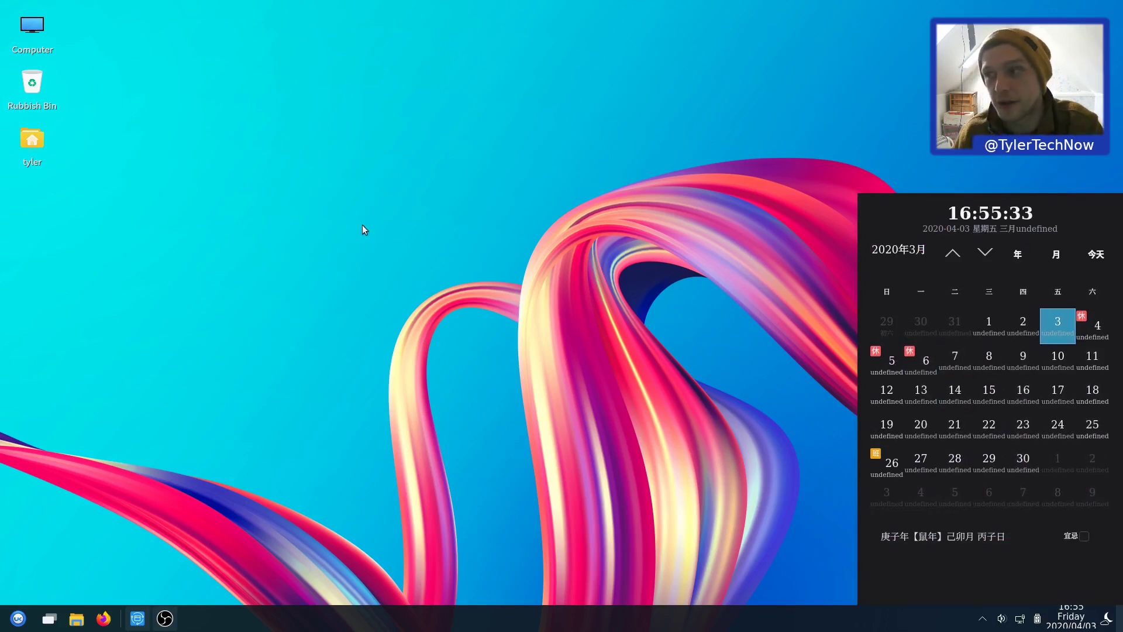
Step: Reopen the start menu, switch to the full-screen launcher and back, and scroll the app list
{"action": "left_click", "coordinate": [234, 95]}
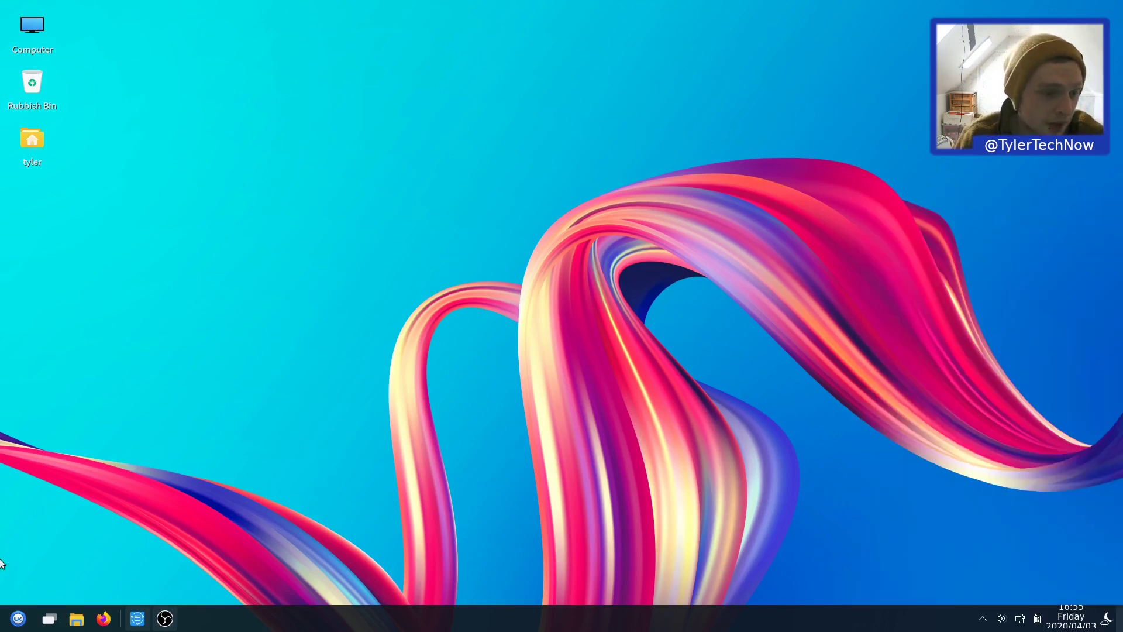
{"action": "left_click", "coordinate": [16, 620]}
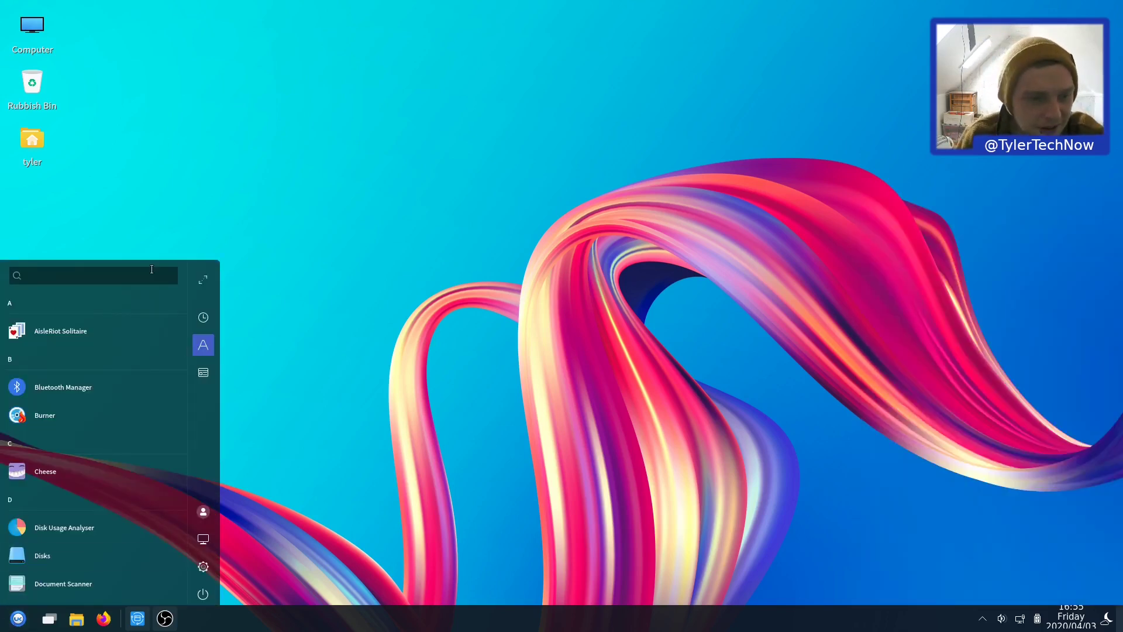
{"action": "left_click", "coordinate": [204, 279]}
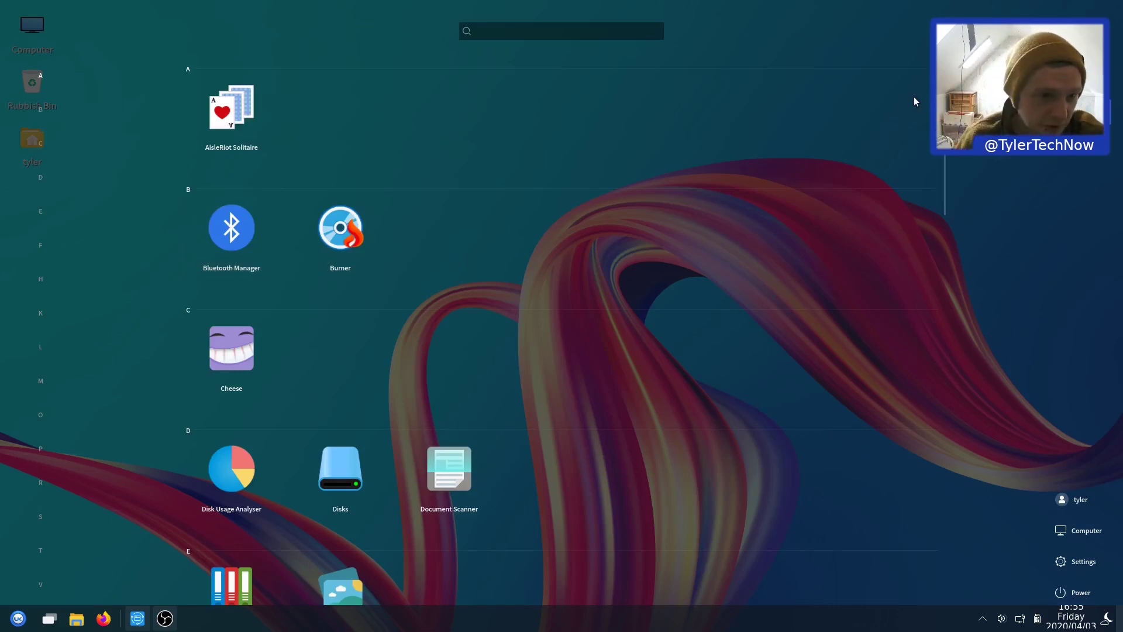
{"action": "left_click", "coordinate": [1110, 38]}
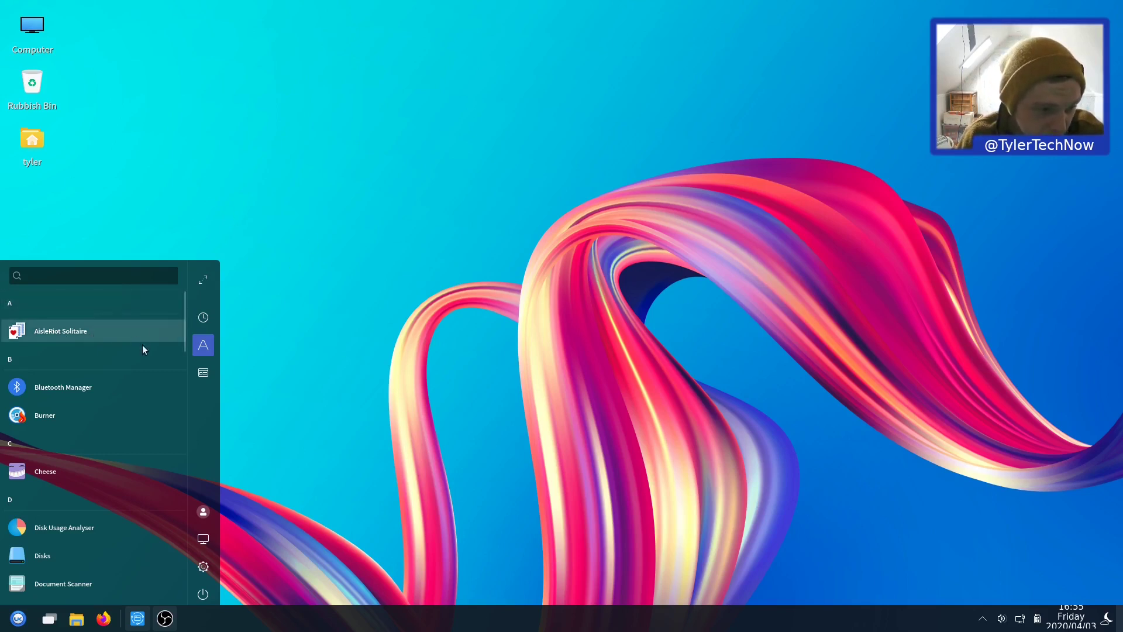
{"action": "scroll", "coordinate": [78, 398], "scroll_direction": "down", "scroll_amount": 3}
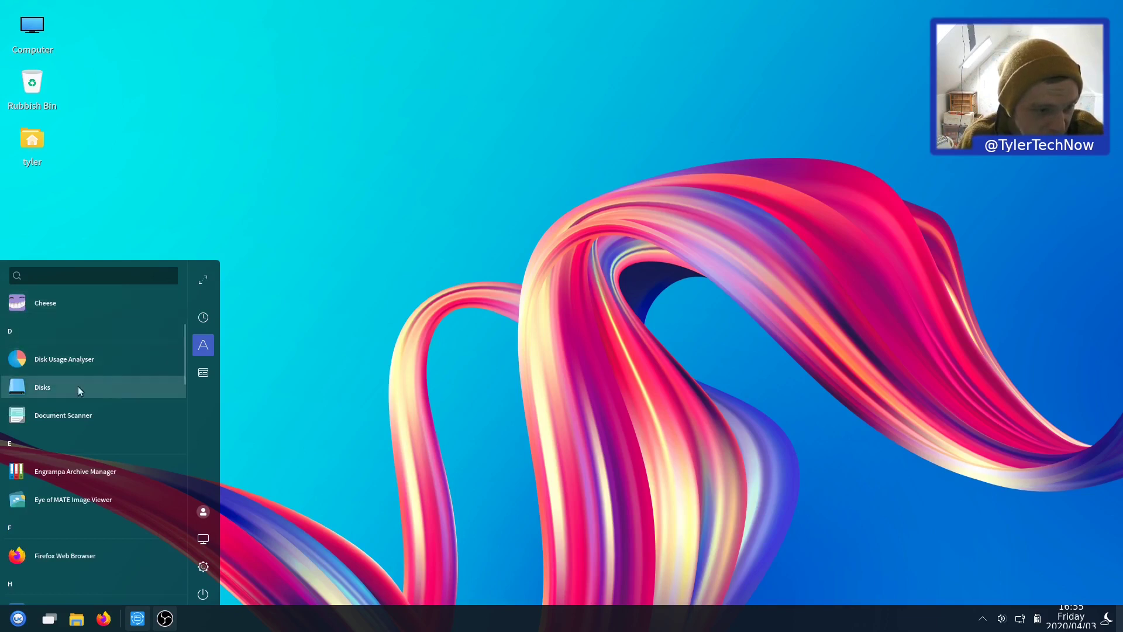
Step: Launch Disks from the menu and shift its window slightly lower
{"action": "left_click", "coordinate": [71, 387]}
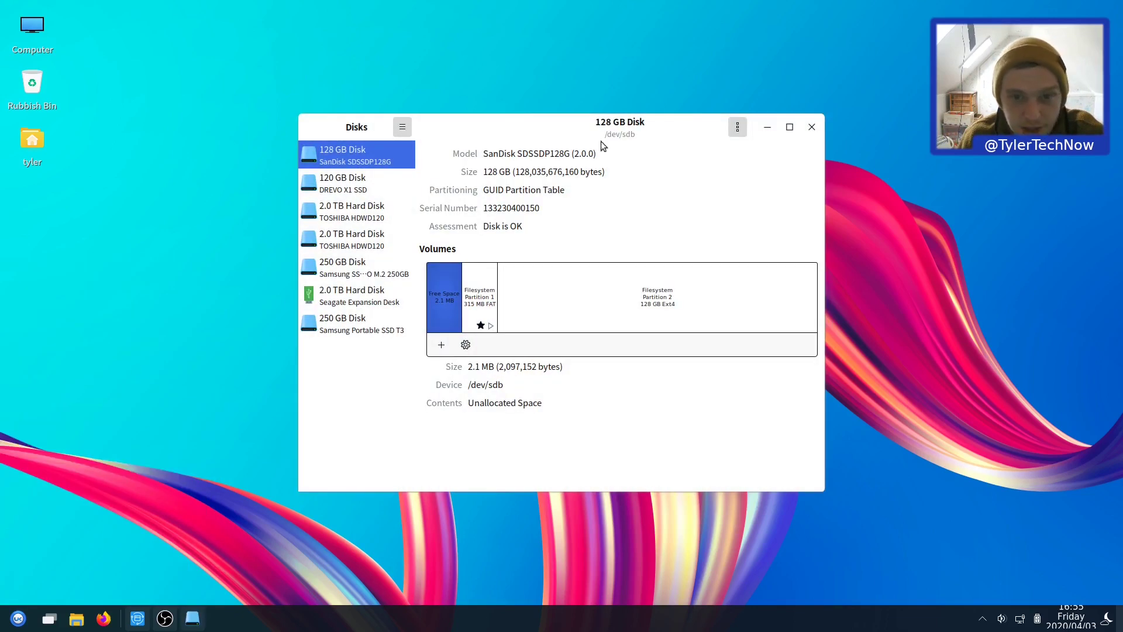
{"action": "mouse_move", "coordinate": [601, 128]}
{"action": "left_mouse_down"}
{"action": "mouse_move", "coordinate": [439, 99]}
{"action": "mouse_move", "coordinate": [604, 138]}
{"action": "left_mouse_up"}
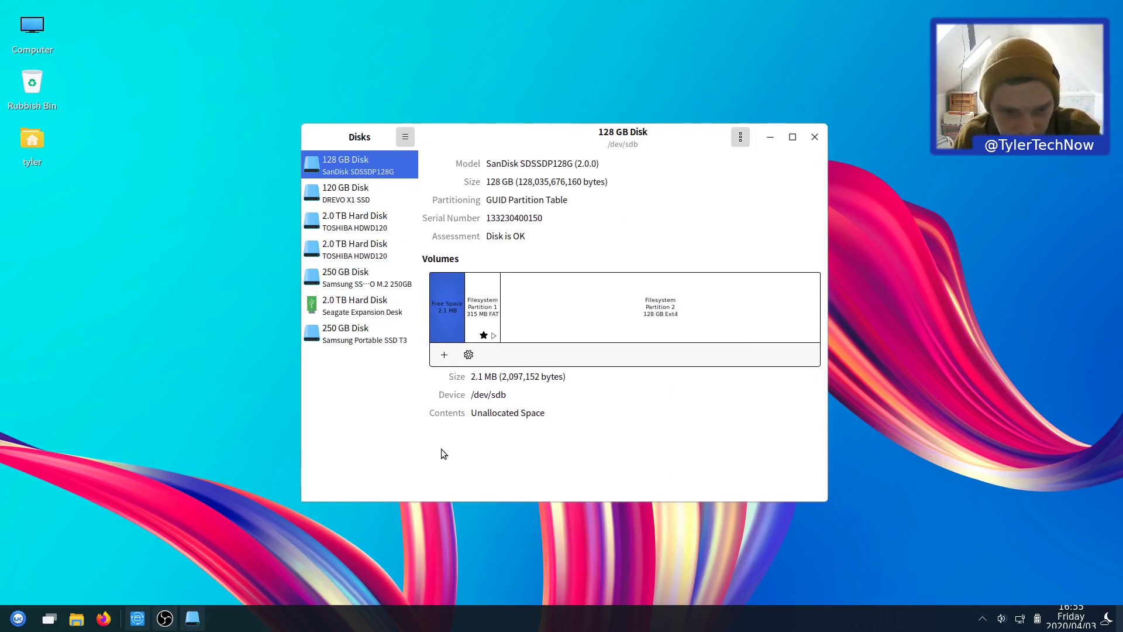
{"action": "left_click", "coordinate": [807, 139]}
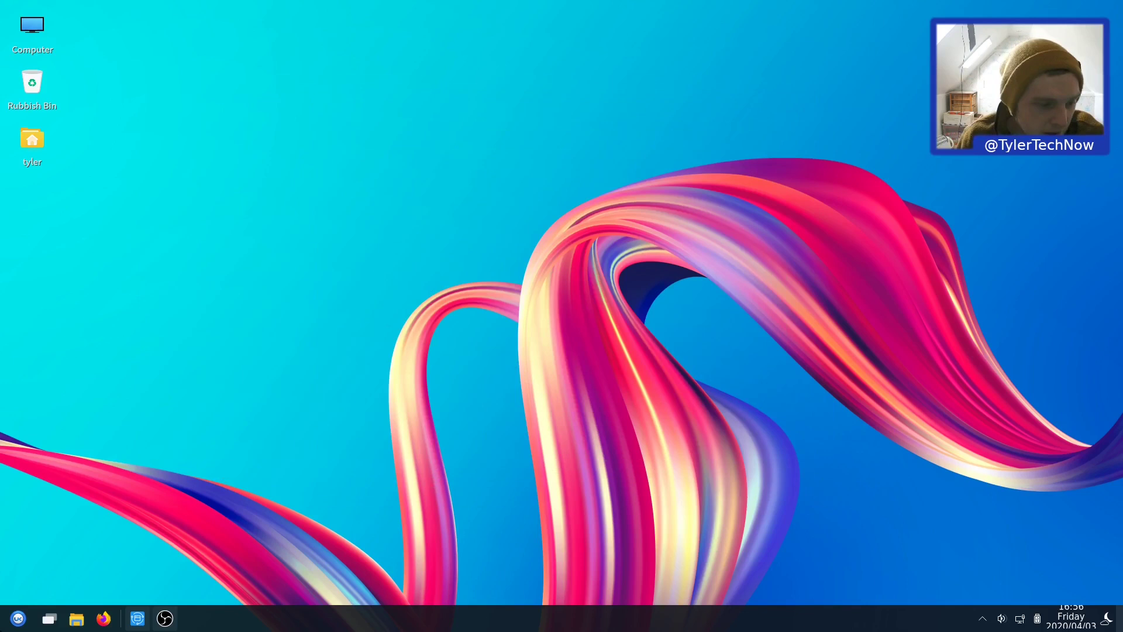
{"action": "left_click", "coordinate": [18, 618]}
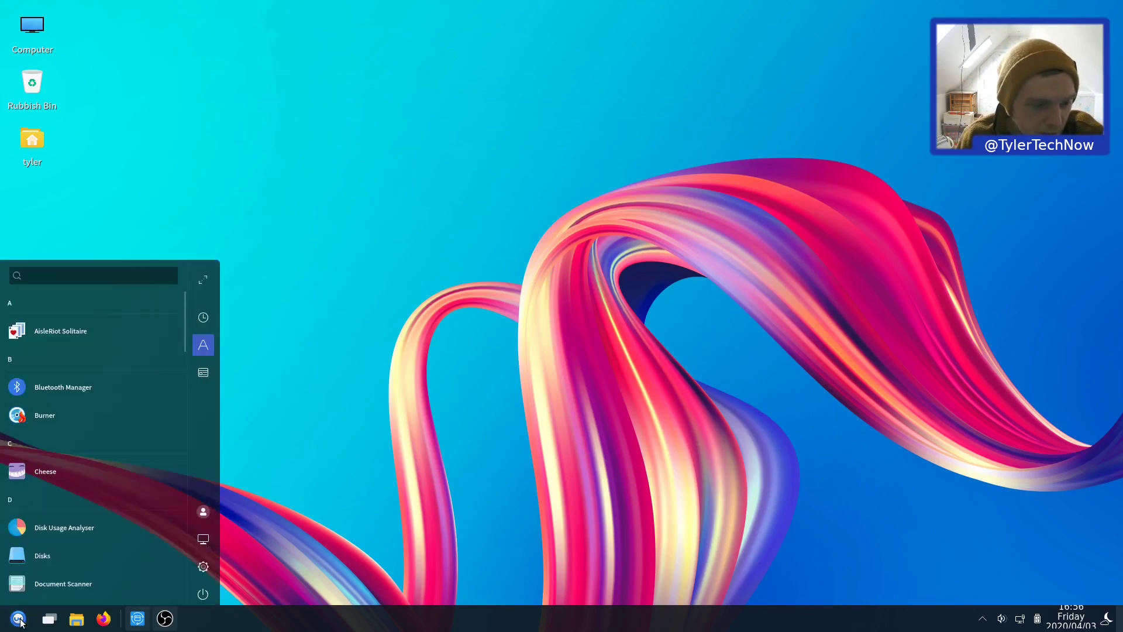
{"action": "left_click", "coordinate": [179, 611]}
{"action": "right_click", "coordinate": [165, 618]}
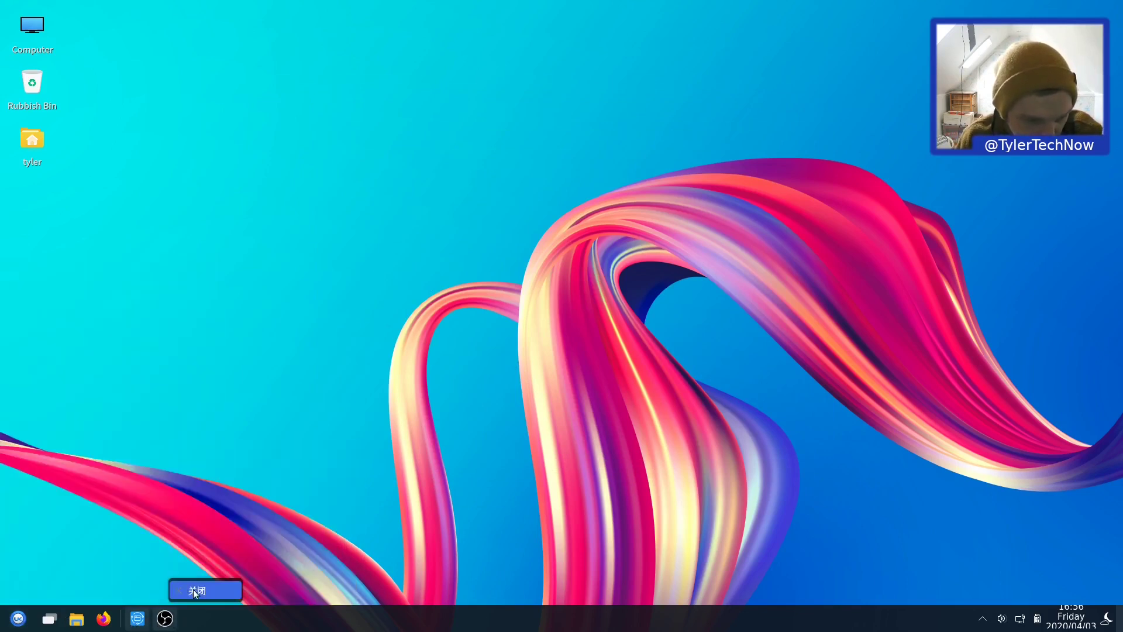
{"action": "left_click", "coordinate": [40, 508]}
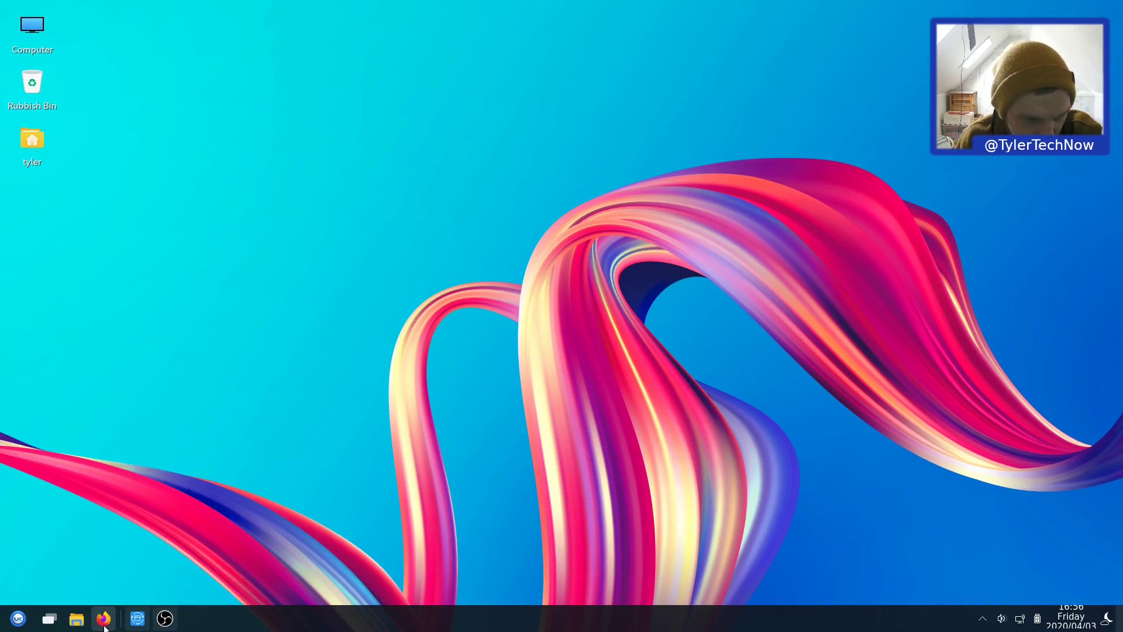
{"action": "right_click", "coordinate": [104, 623]}
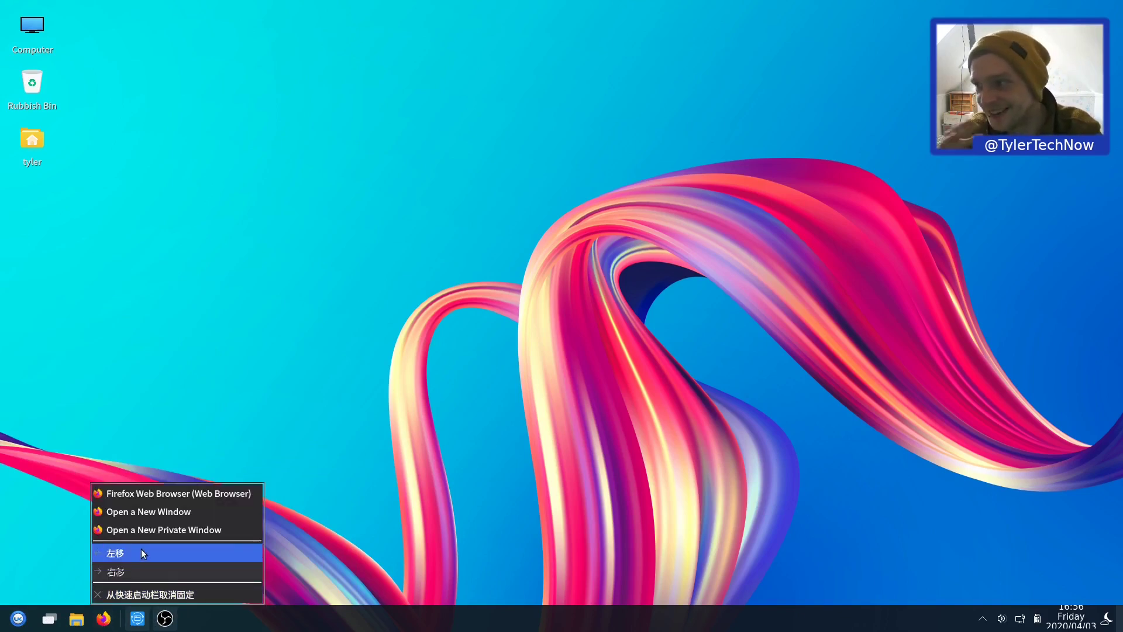
{"action": "left_click", "coordinate": [458, 462]}
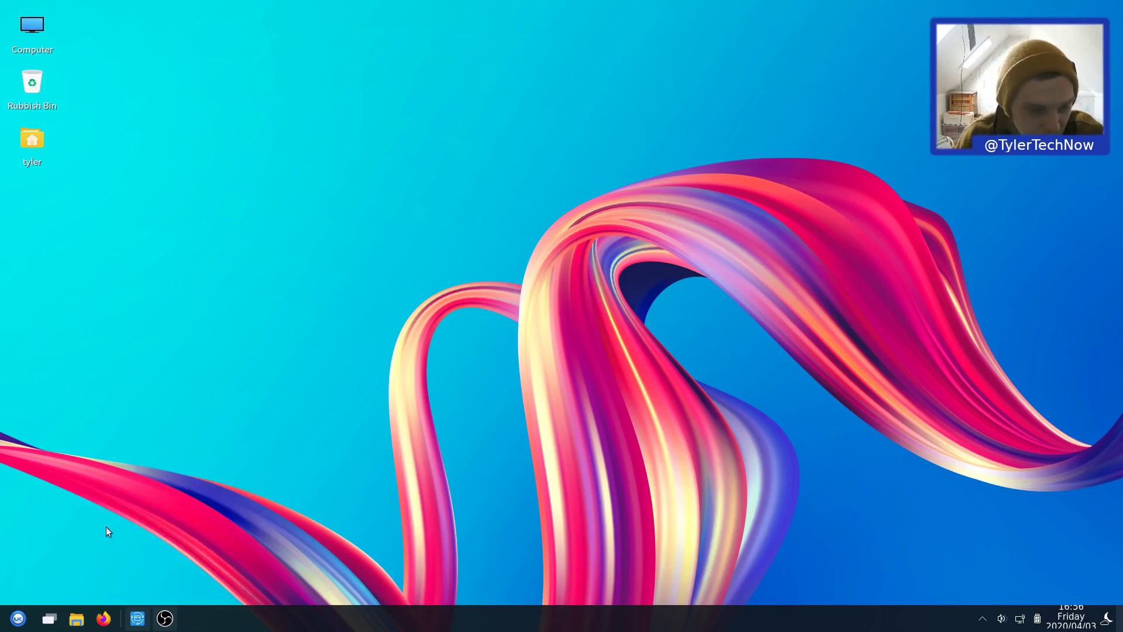
Step: Visit workspaces 2 and 3 from the overview, return to 1, and dismiss the Software Updater's up-to-date notice
{"action": "left_click", "coordinate": [55, 612]}
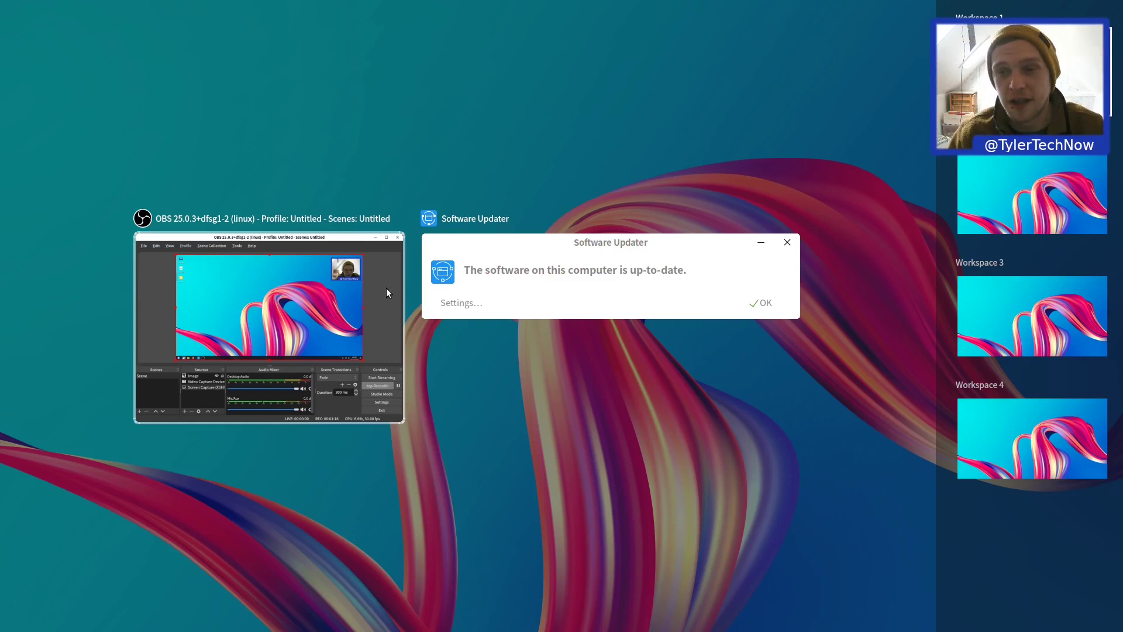
{"action": "left_click", "coordinate": [1002, 213]}
{"action": "left_click", "coordinate": [1019, 312]}
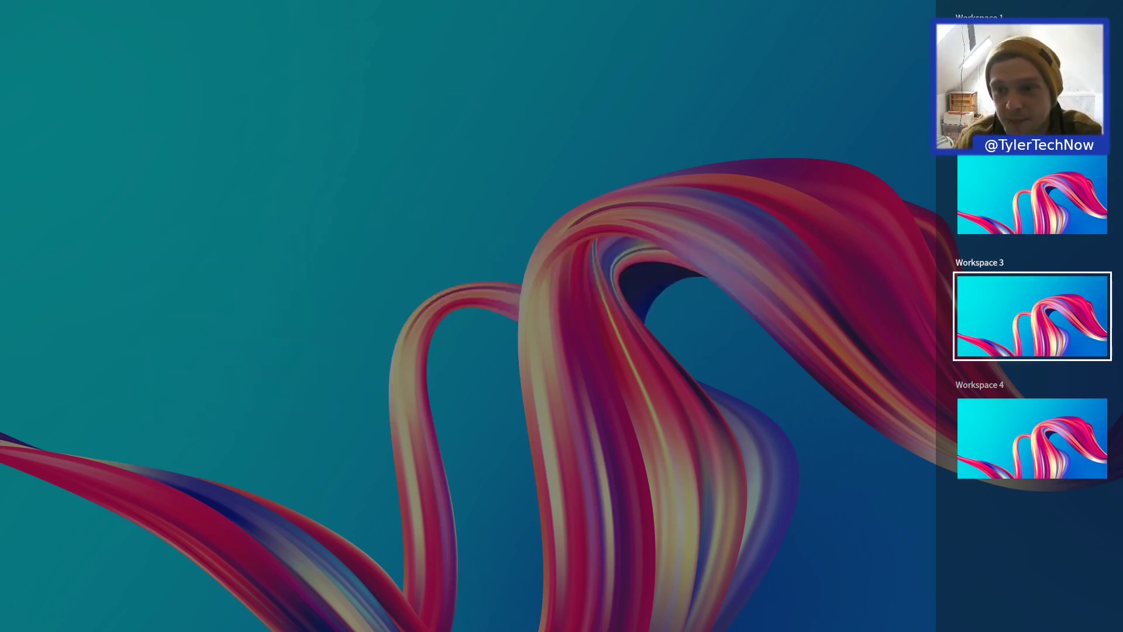
{"action": "left_click", "coordinate": [1021, 76]}
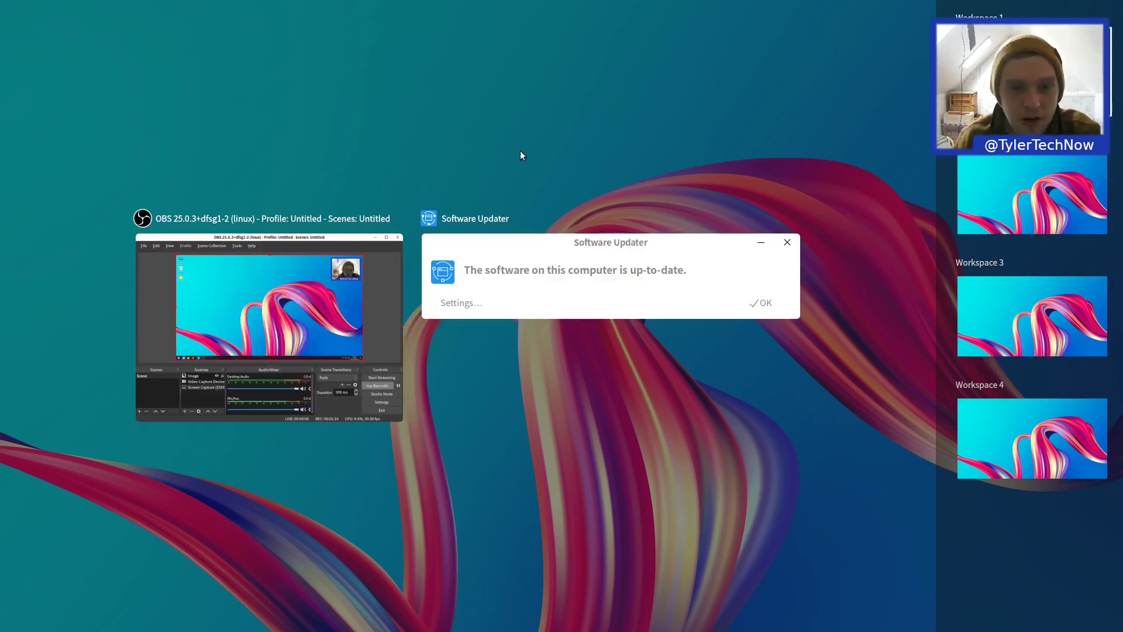
{"action": "left_click", "coordinate": [614, 269]}
{"action": "left_click", "coordinate": [710, 308]}
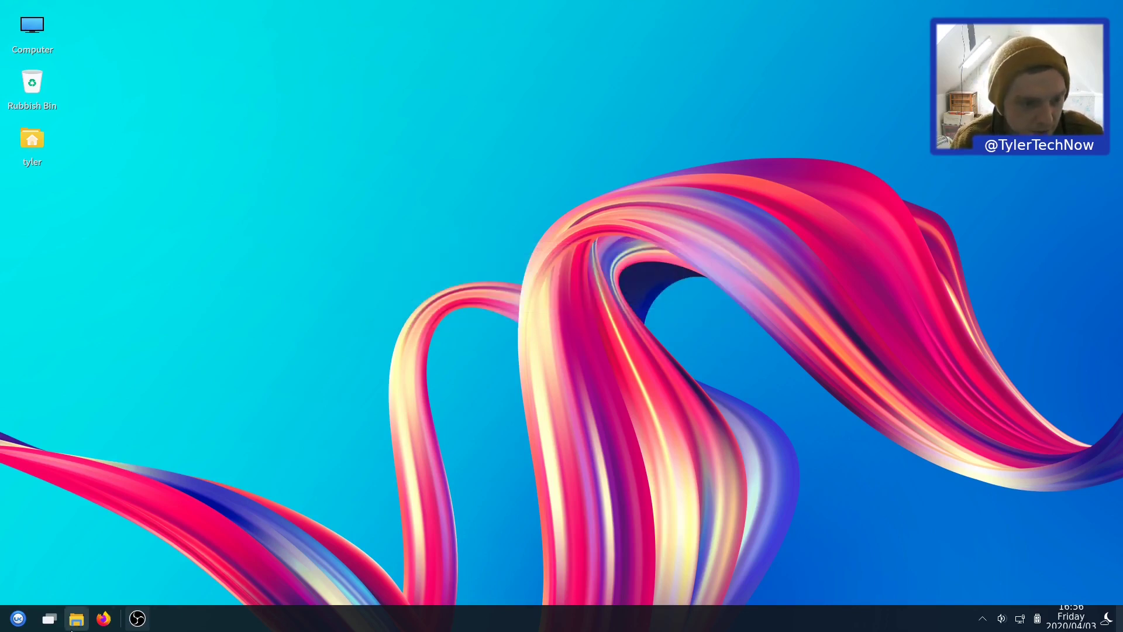
Step: Launch Settings from the start menu, then show the tray network panel with the Ethernet status
{"action": "left_click", "coordinate": [18, 619]}
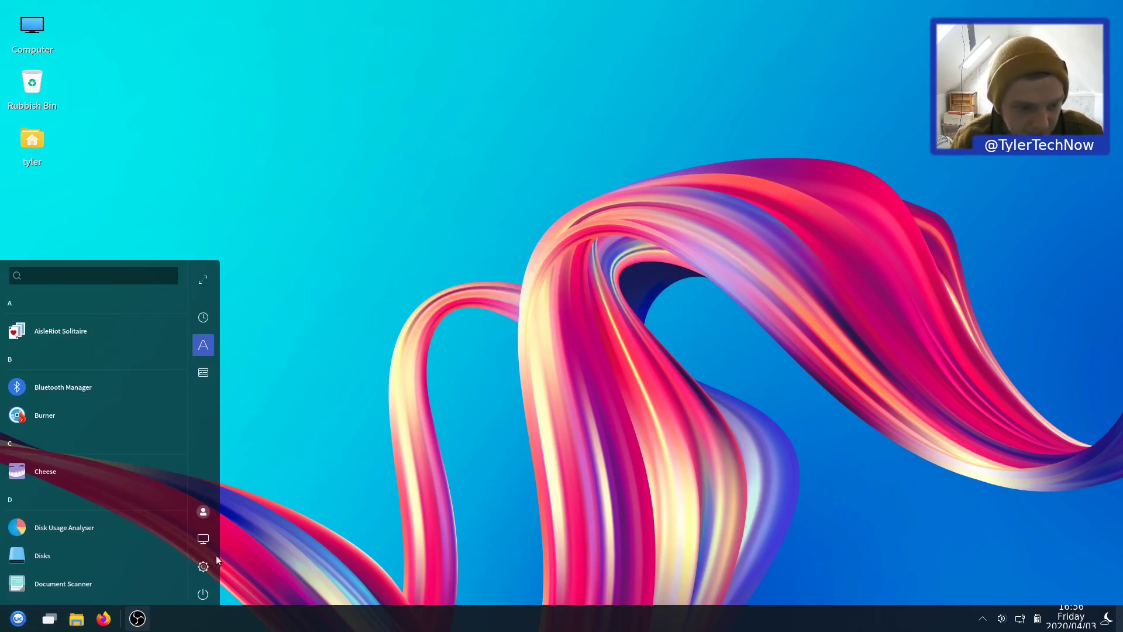
{"action": "left_click", "coordinate": [203, 565]}
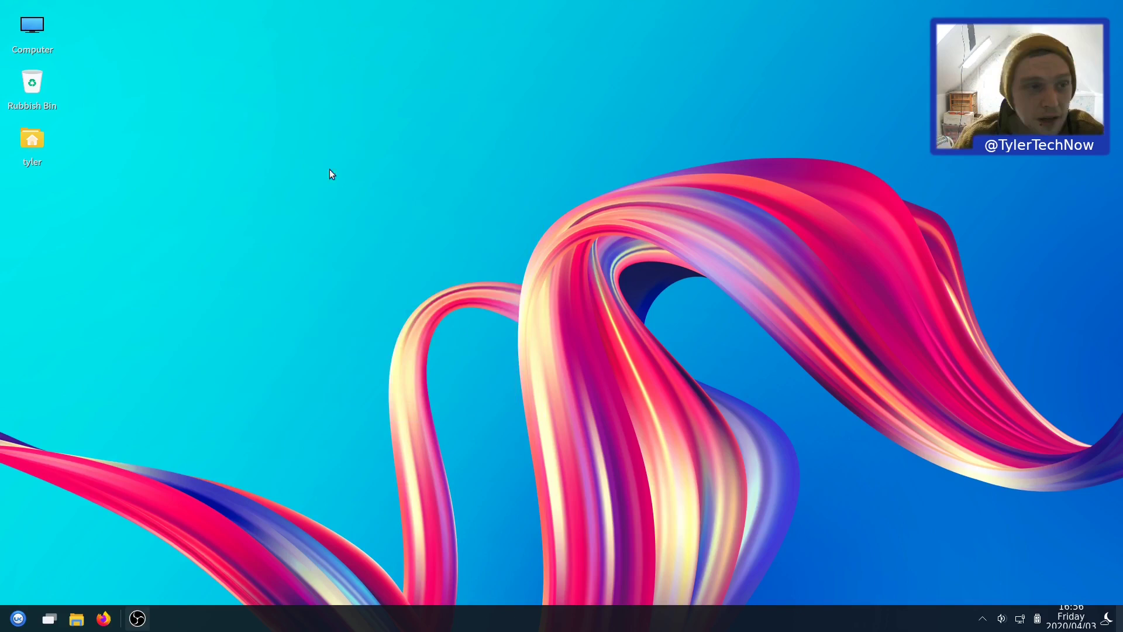
{"action": "left_click_drag", "start_coordinate": [121, 13], "coordinate": [144, 230]}
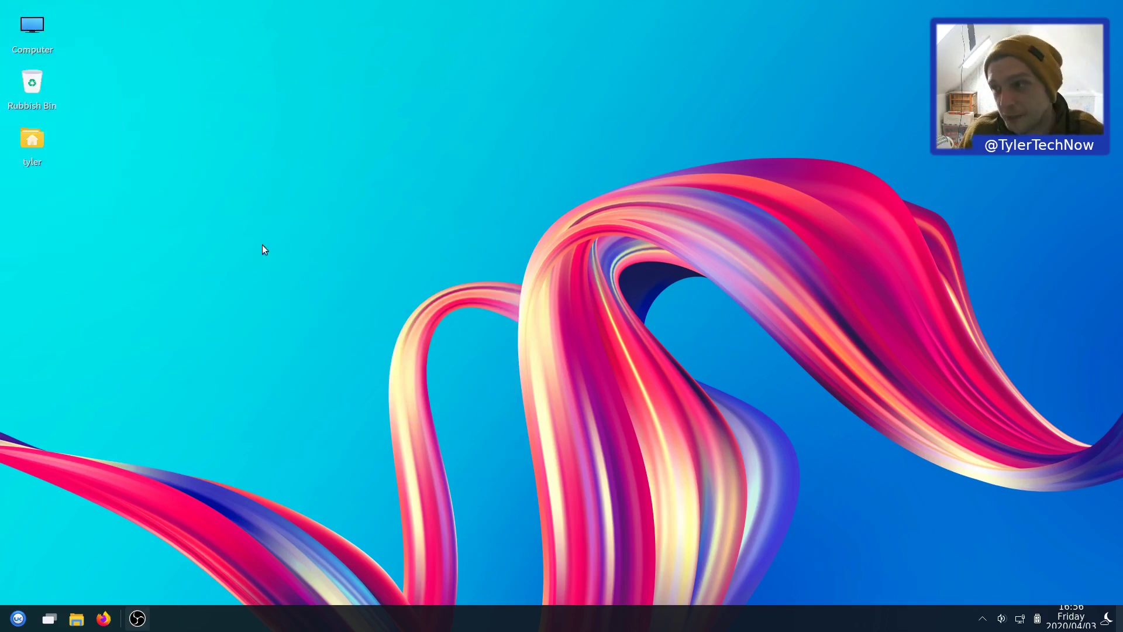
{"action": "left_click", "coordinate": [1022, 620]}
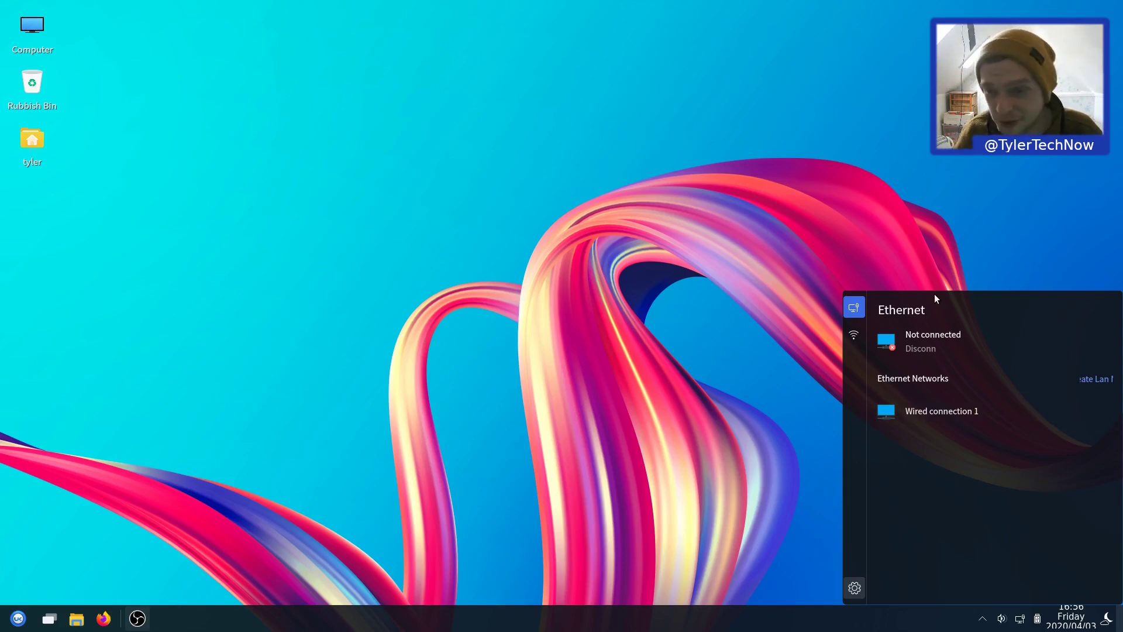
Step: Open Network Connections from the network panel, move it aside and close it, then open Computer
{"action": "left_click", "coordinate": [854, 336]}
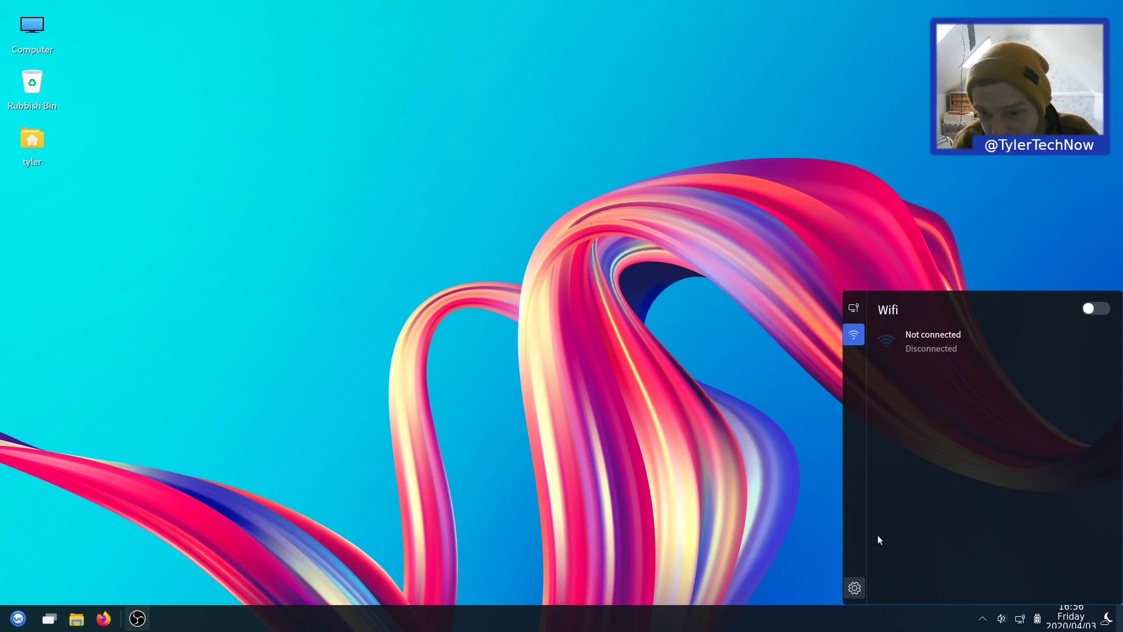
{"action": "left_click", "coordinate": [855, 588]}
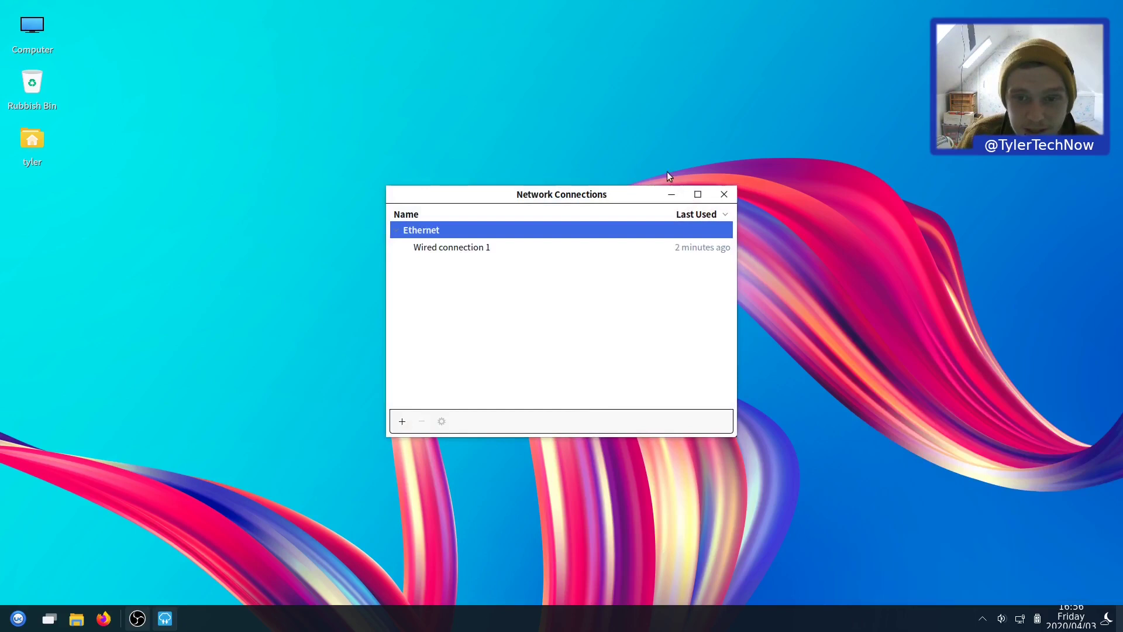
{"action": "left_click_drag", "start_coordinate": [612, 193], "coordinate": [971, 29]}
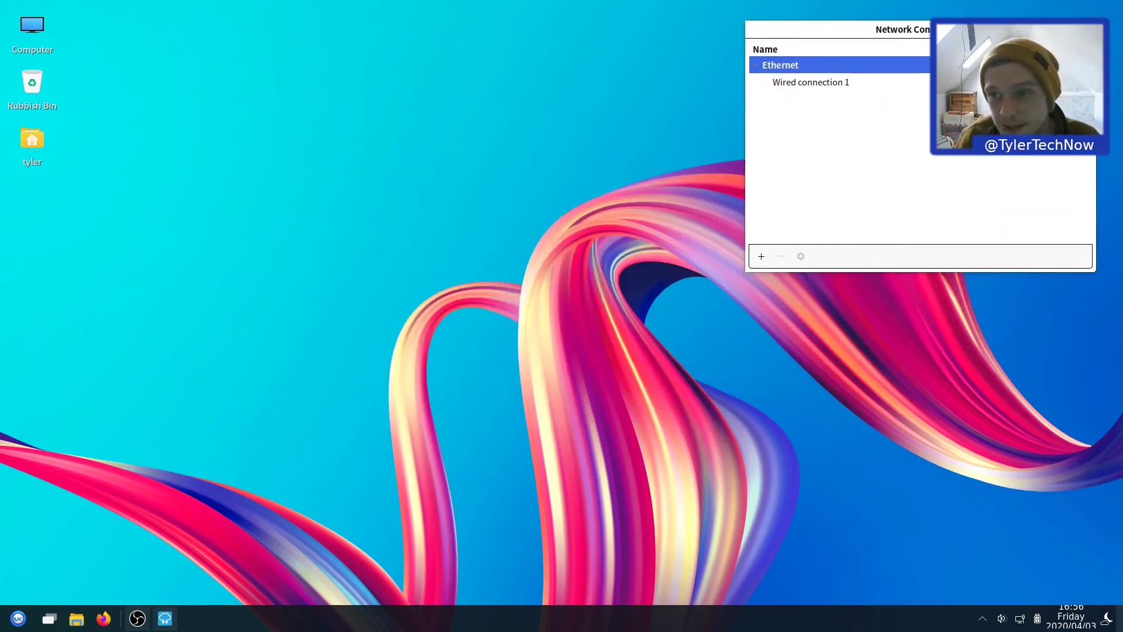
{"action": "left_click", "coordinate": [1083, 31]}
{"action": "double_click", "coordinate": [45, 50]}
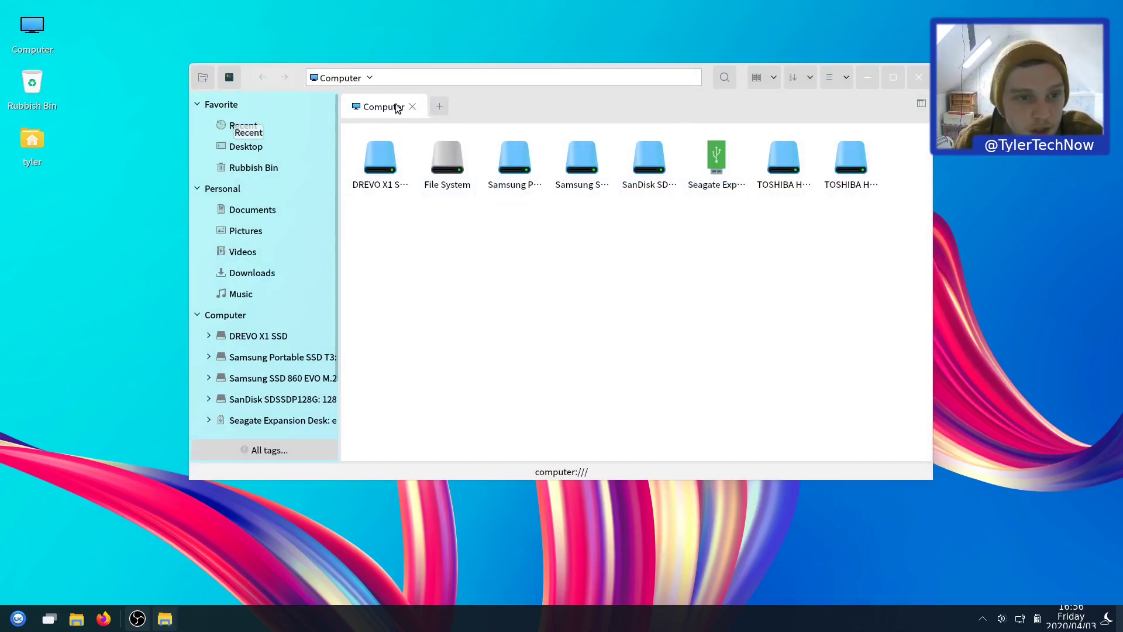
Step: Preview the TOSHIBA drive, open the Seagate drive's Pictures folder and inspect 359660.jpg's details
{"action": "left_click", "coordinate": [922, 105]}
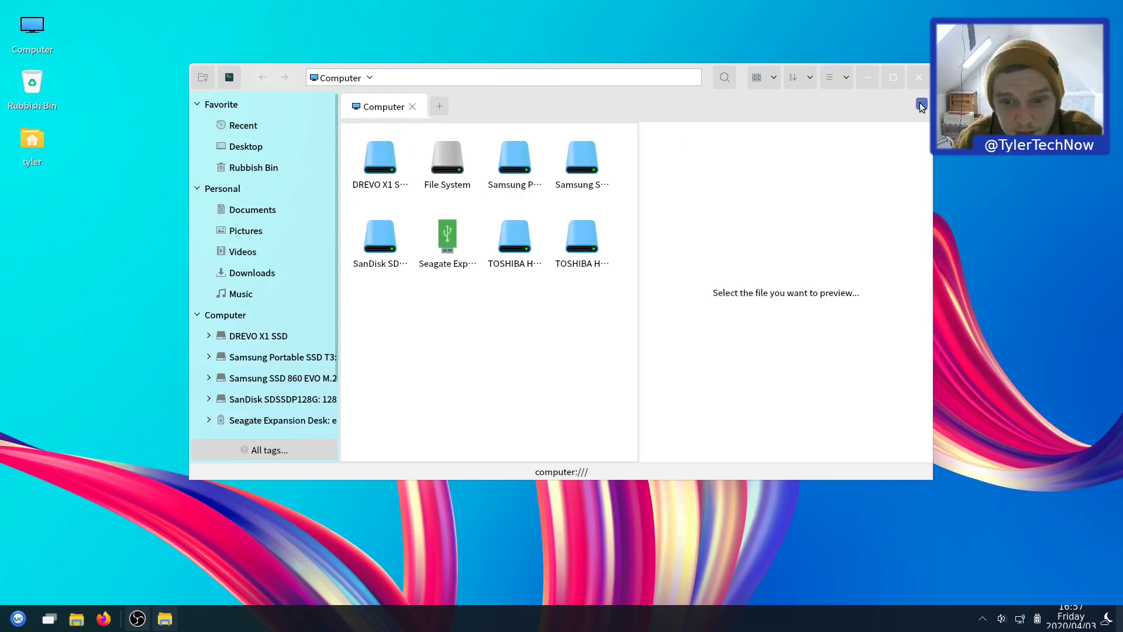
{"action": "left_click", "coordinate": [603, 234]}
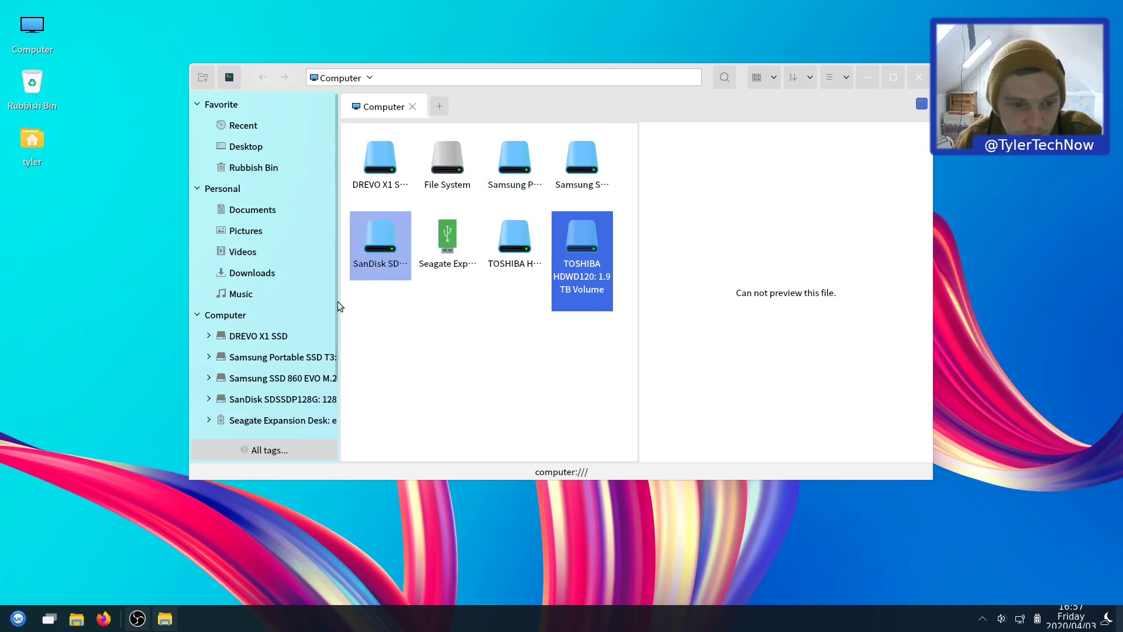
{"action": "left_click", "coordinate": [299, 422]}
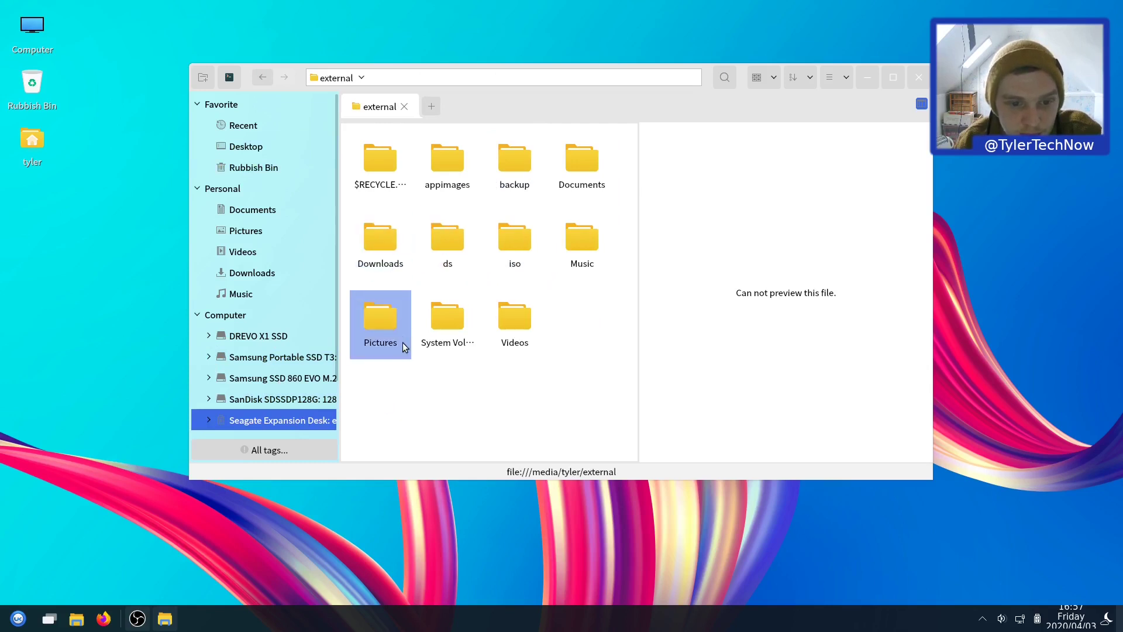
{"action": "double_click", "coordinate": [399, 329]}
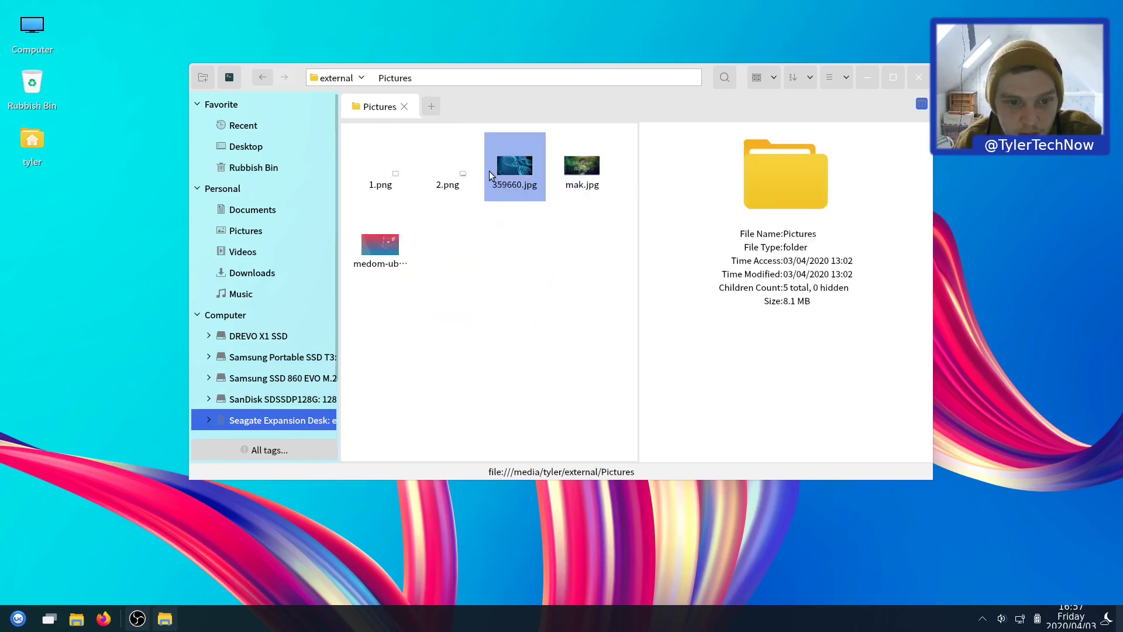
{"action": "left_click", "coordinate": [507, 168]}
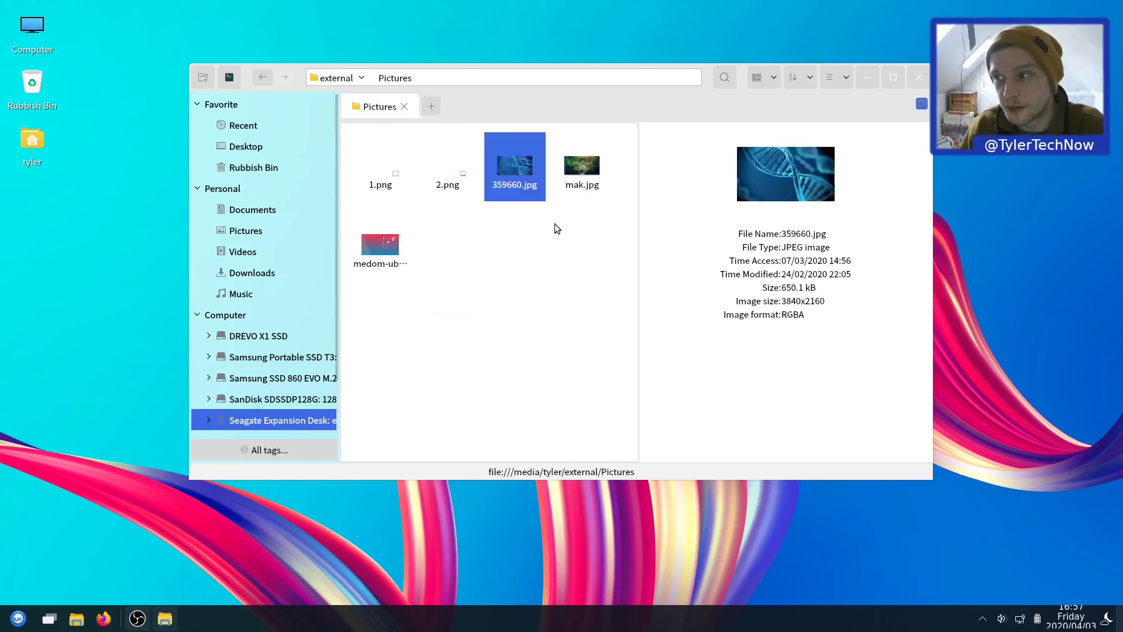
{"action": "left_click", "coordinate": [922, 104]}
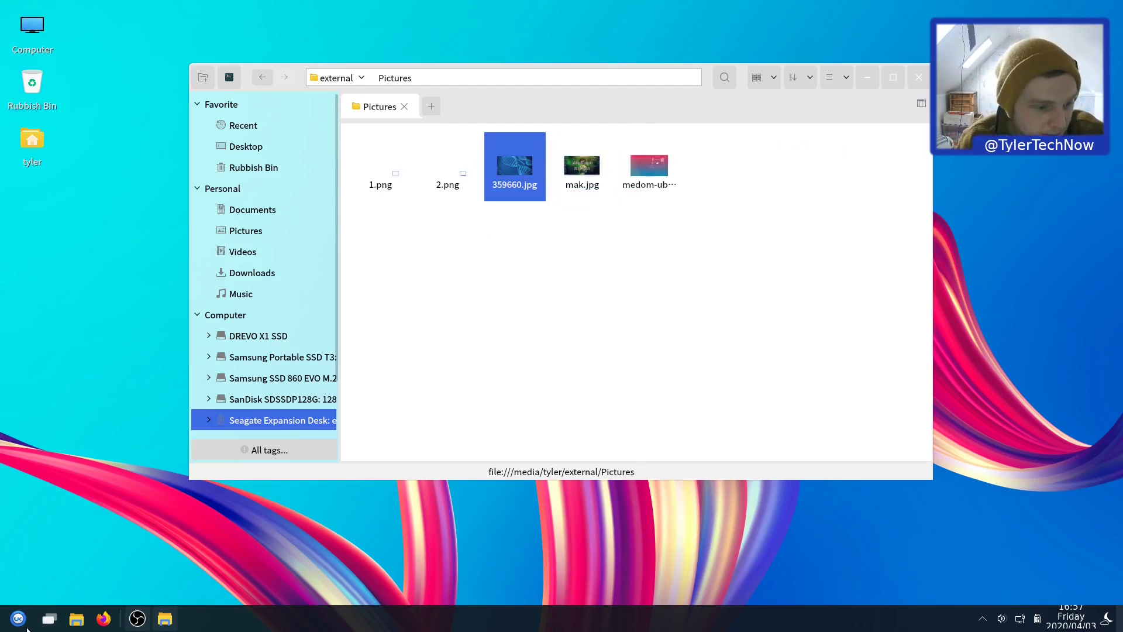
Step: Open the home folder, tile it left and the Pictures window right, then close both
{"action": "left_click", "coordinate": [71, 623]}
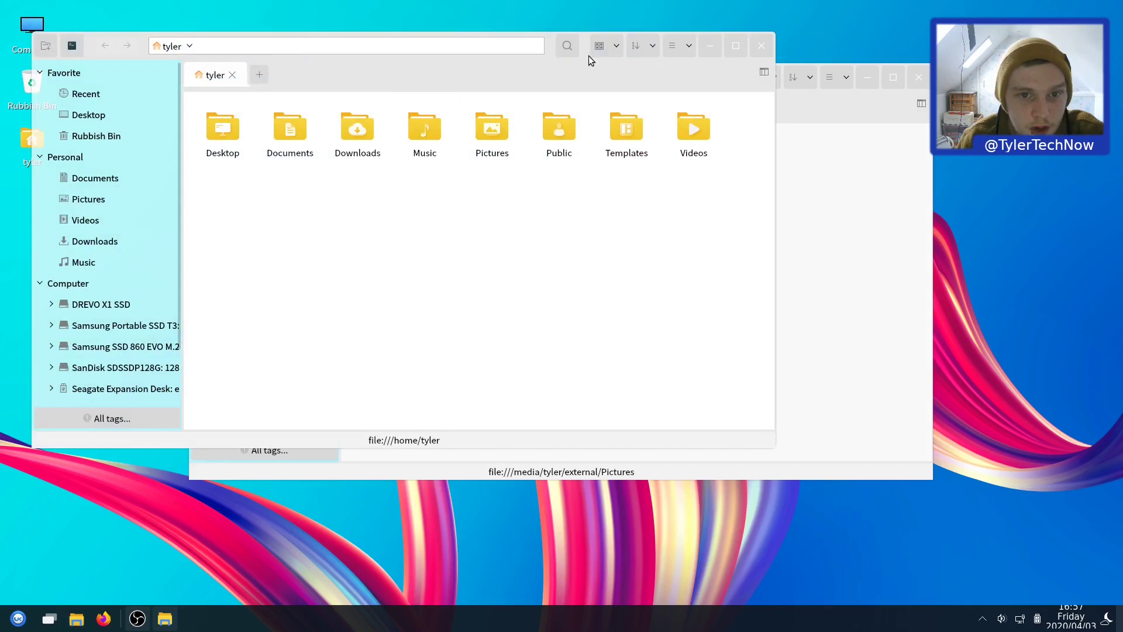
{"action": "left_click_drag", "start_coordinate": [512, 48], "coordinate": [1, 175]}
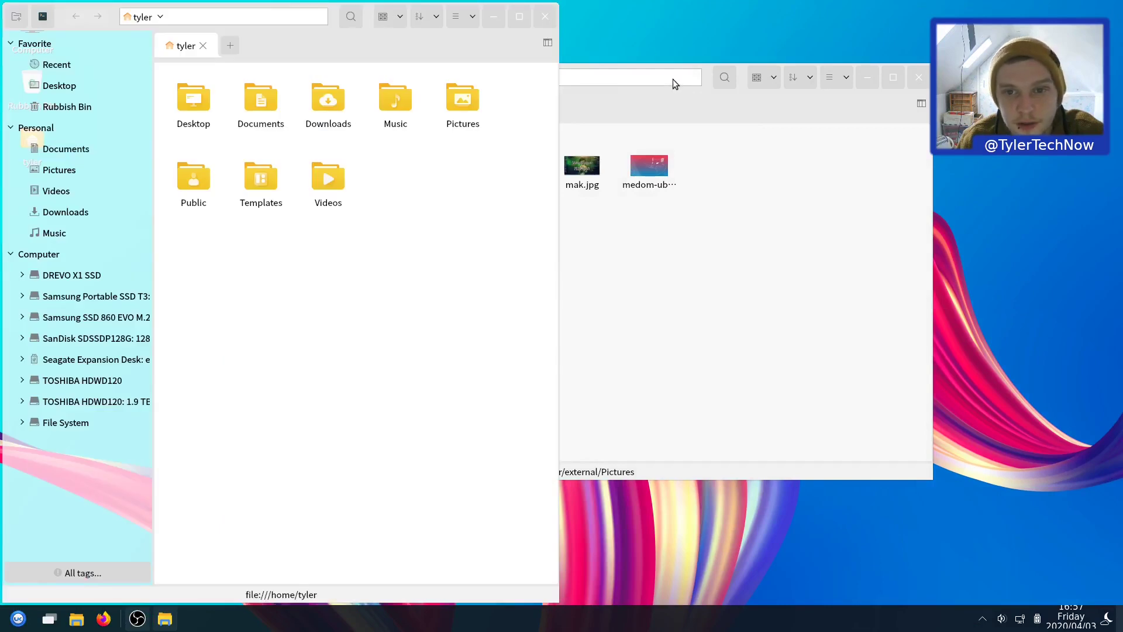
{"action": "left_click_drag", "start_coordinate": [712, 68], "coordinate": [1122, 234]}
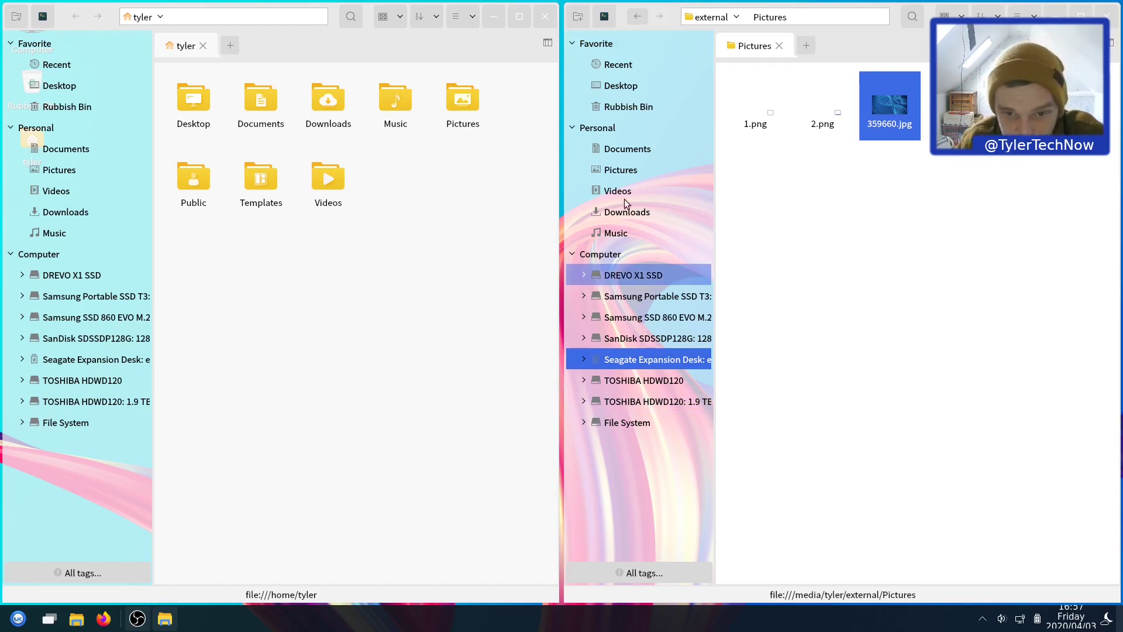
{"action": "left_click", "coordinate": [1107, 16]}
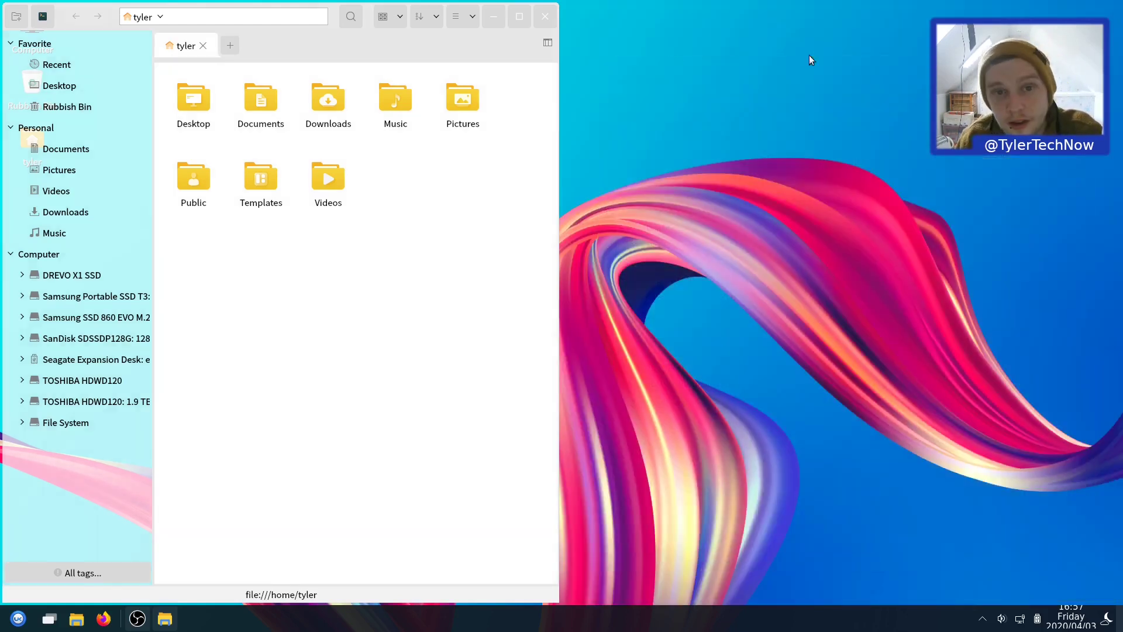
{"action": "left_click", "coordinate": [545, 21]}
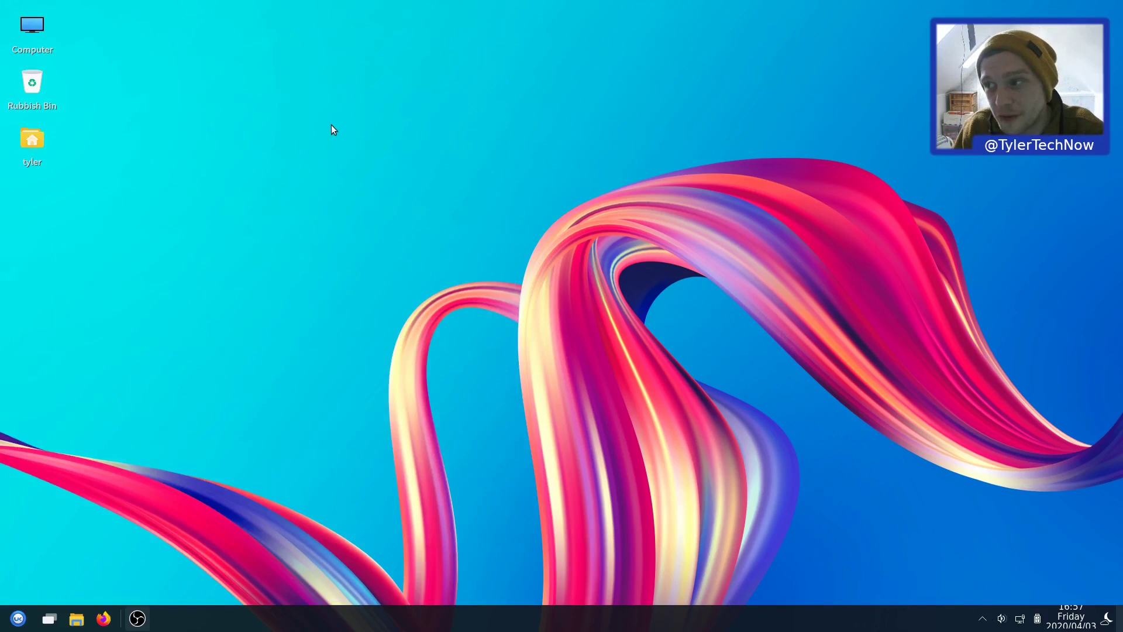
{"action": "right_click", "coordinate": [259, 151]}
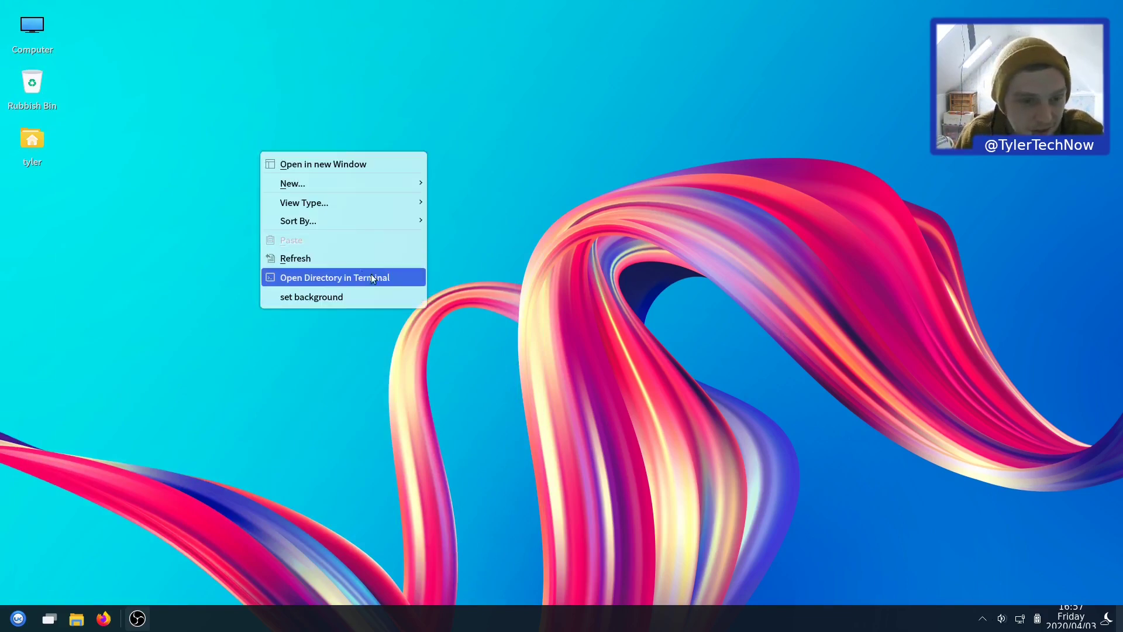
{"action": "left_click", "coordinate": [317, 299]}
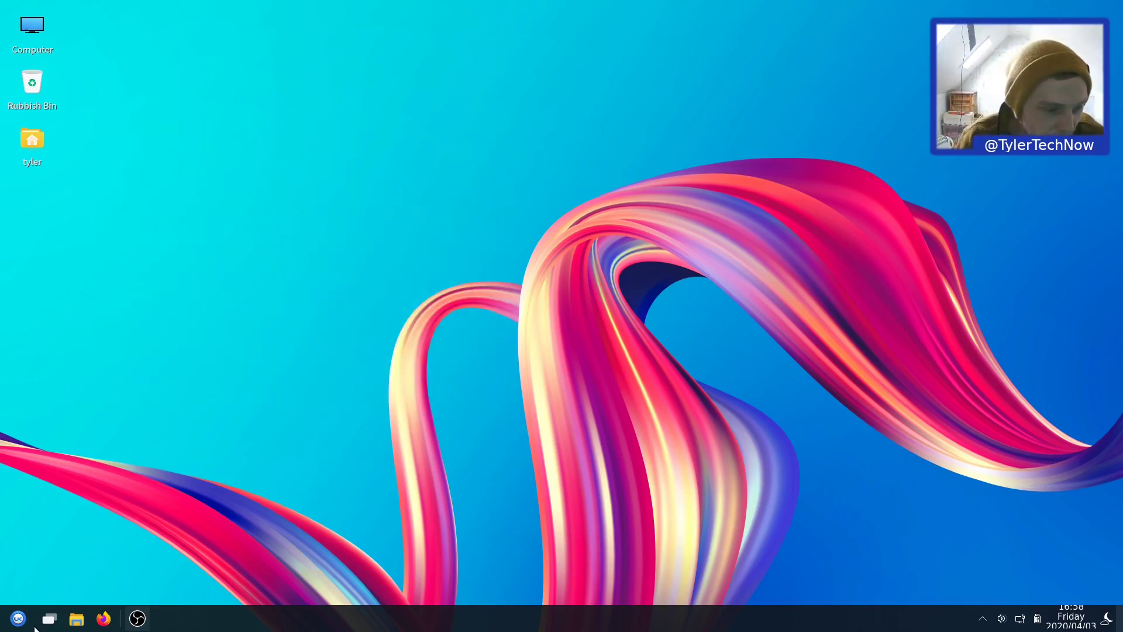
Step: Scroll the applications menu and launch Kylin Software Center
{"action": "left_click", "coordinate": [18, 619]}
{"action": "scroll", "coordinate": [96, 476], "scroll_direction": "down", "scroll_amount": 10}
{"action": "scroll", "coordinate": [125, 364], "scroll_direction": "up", "scroll_amount": 6}
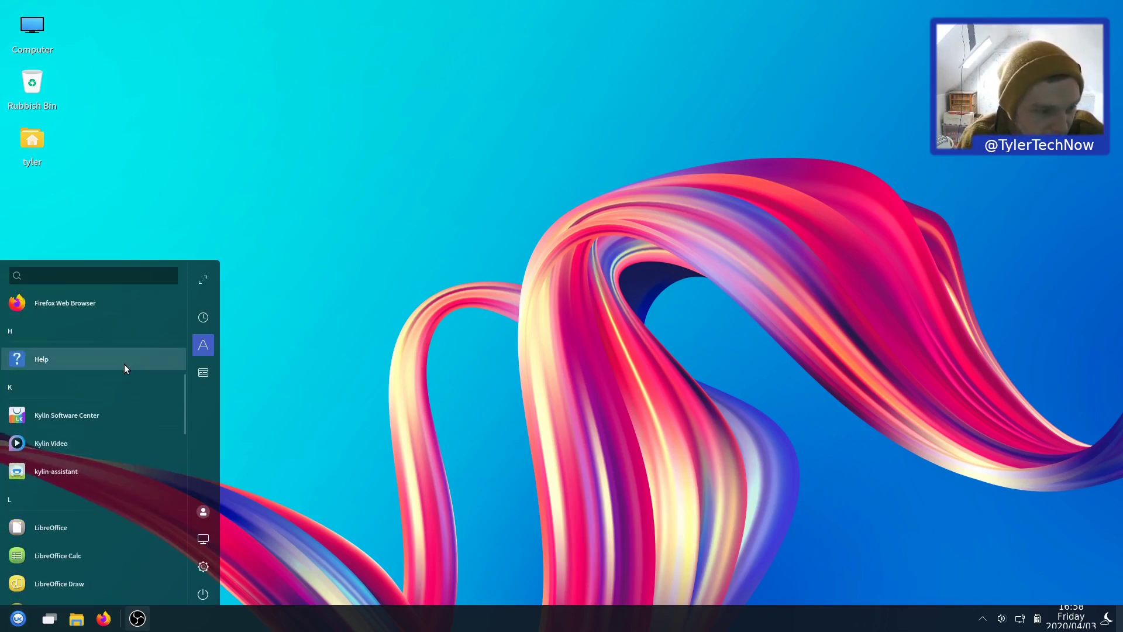
{"action": "scroll", "coordinate": [118, 410], "scroll_direction": "down", "scroll_amount": 3}
{"action": "left_click", "coordinate": [82, 417]}
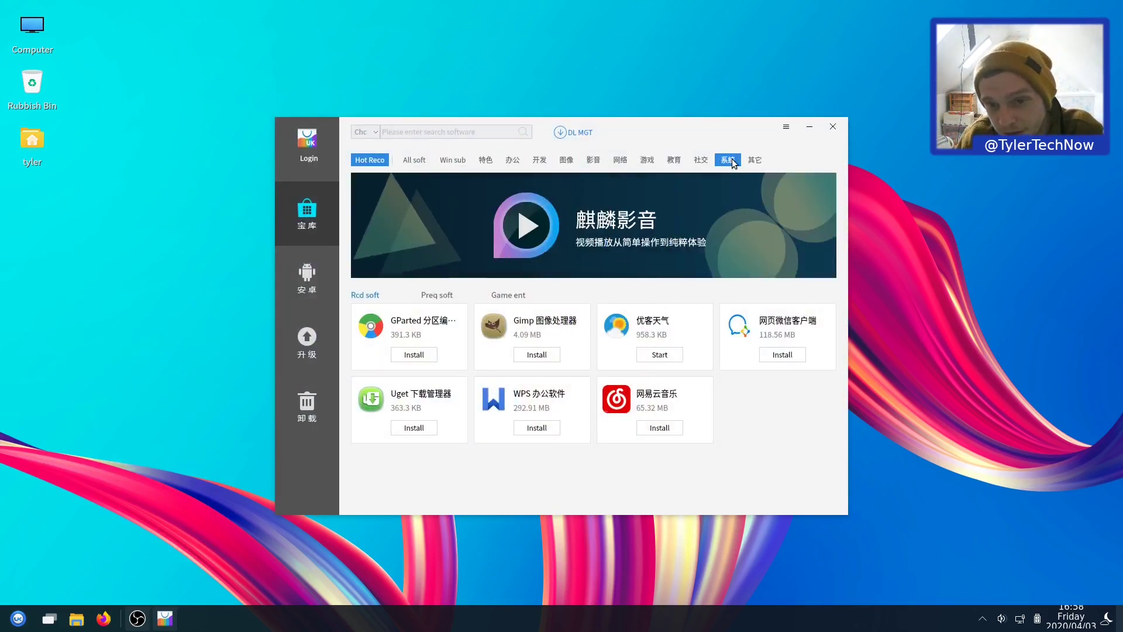
Step: Visit the 安卓, 升级 and 卸载 sections to check upgrades and the 19 installed apps
{"action": "left_click", "coordinate": [307, 268]}
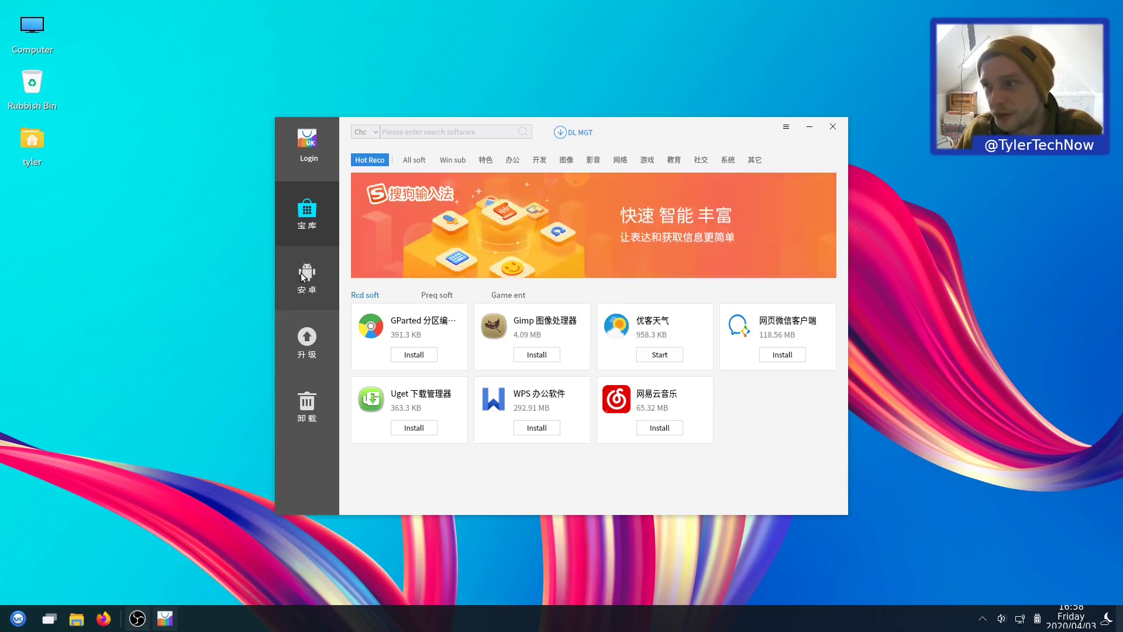
{"action": "left_click", "coordinate": [306, 339]}
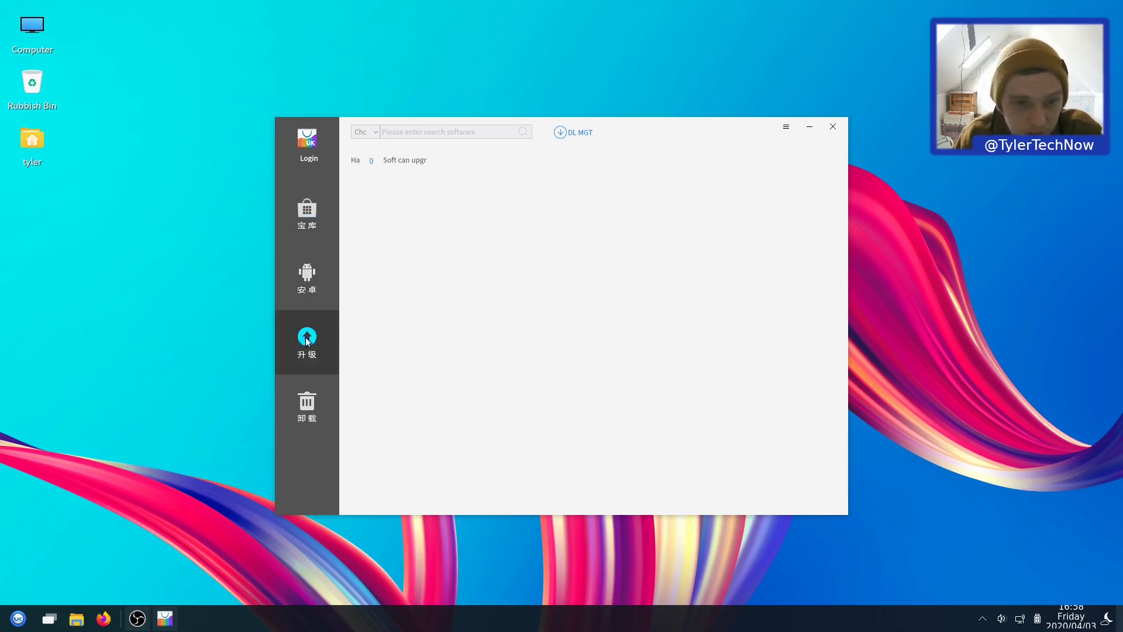
{"action": "left_click", "coordinate": [315, 404]}
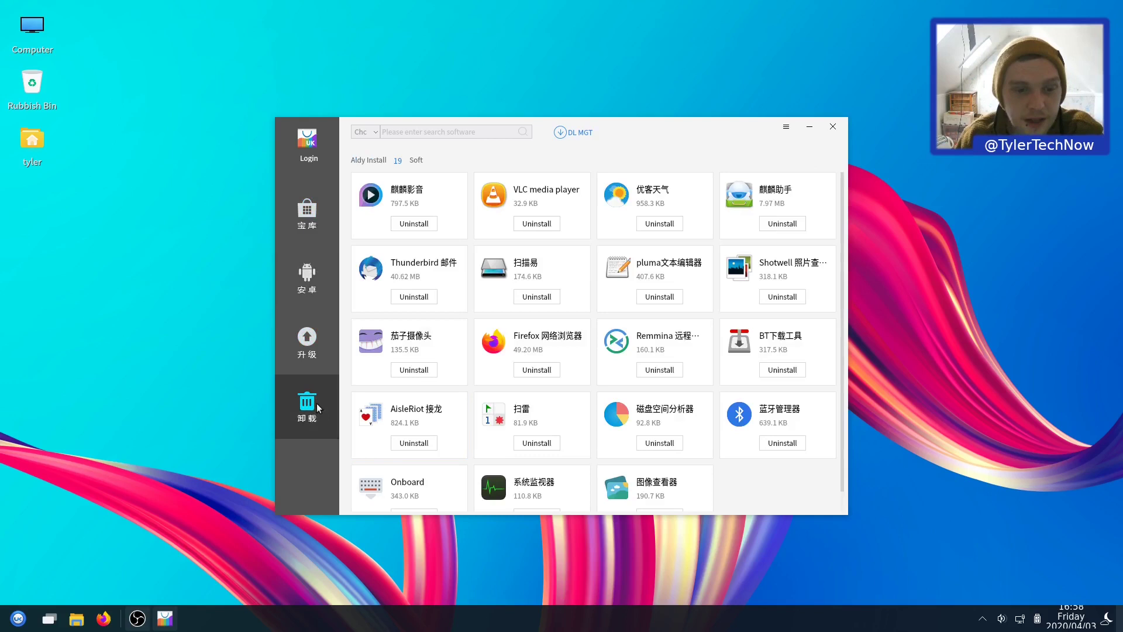
{"action": "scroll", "coordinate": [683, 251], "scroll_direction": "down", "scroll_amount": 1}
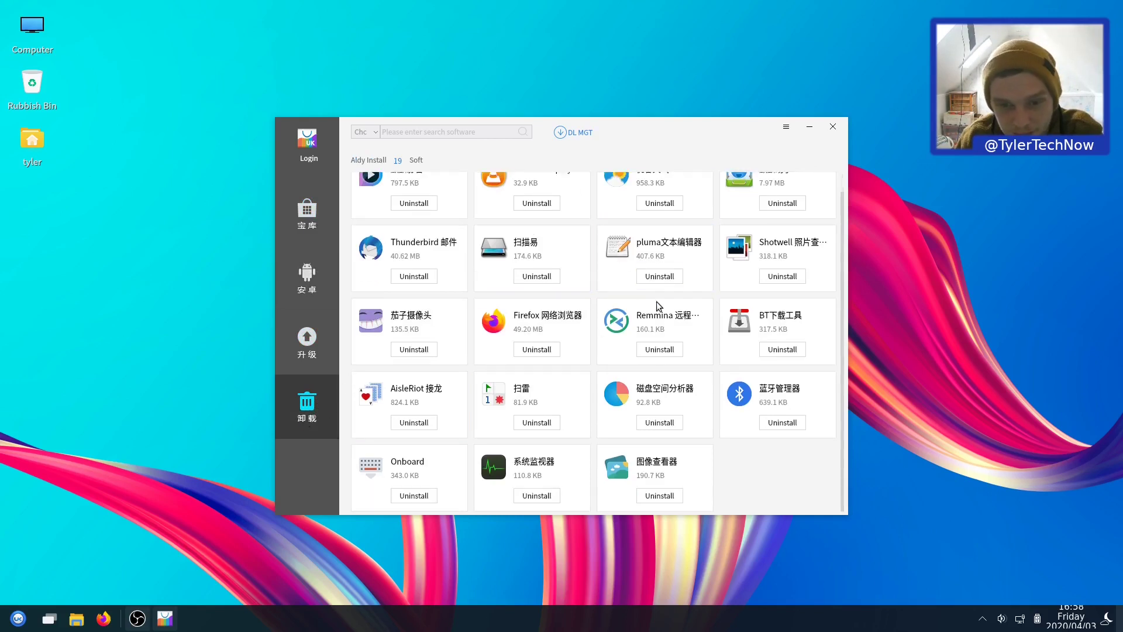
Step: Close the software center and expand the start menu to the full-screen app grid
{"action": "left_click", "coordinate": [839, 132]}
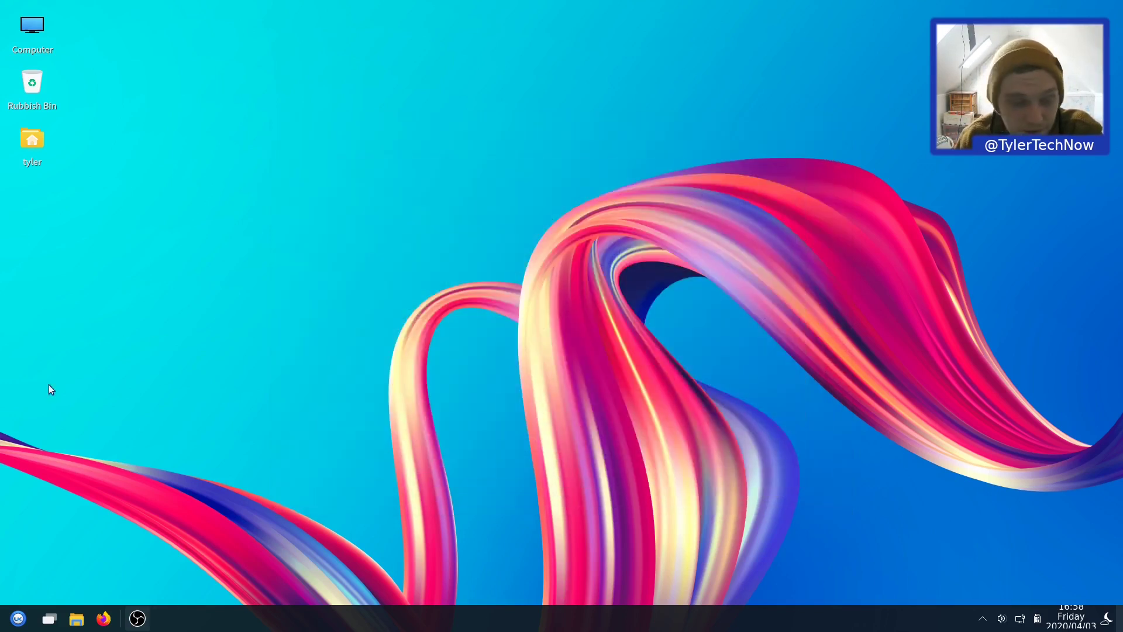
{"action": "left_click", "coordinate": [19, 614]}
{"action": "left_click", "coordinate": [211, 275]}
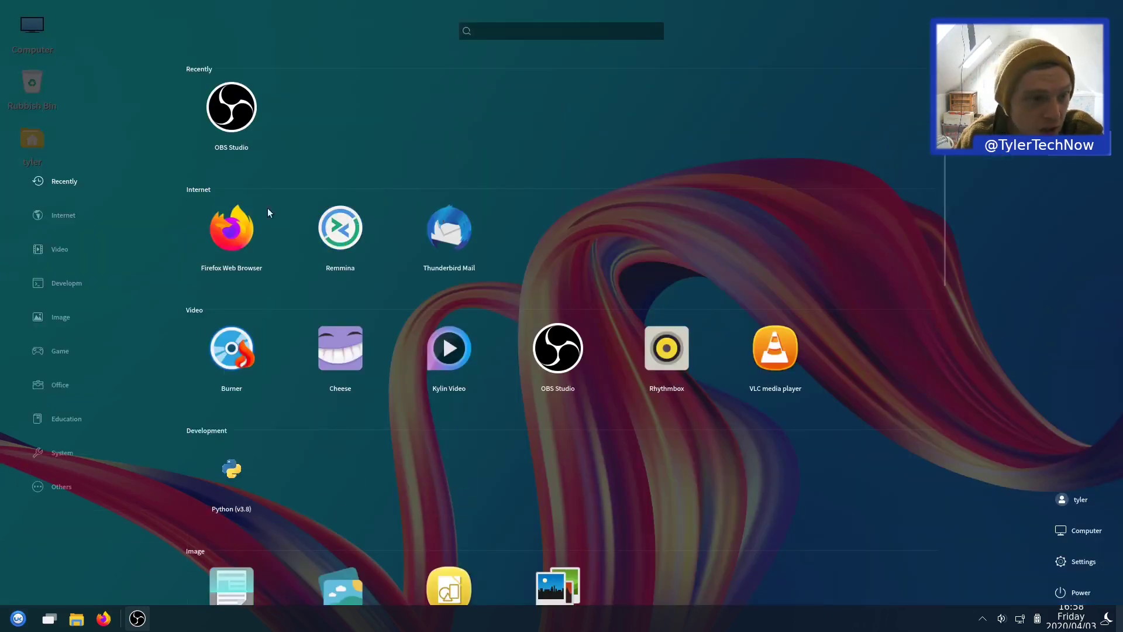
Step: Jump through the Internet, Development, Office and System categories and start kylin-assistant
{"action": "left_click", "coordinate": [11, 222]}
{"action": "left_click", "coordinate": [55, 275]}
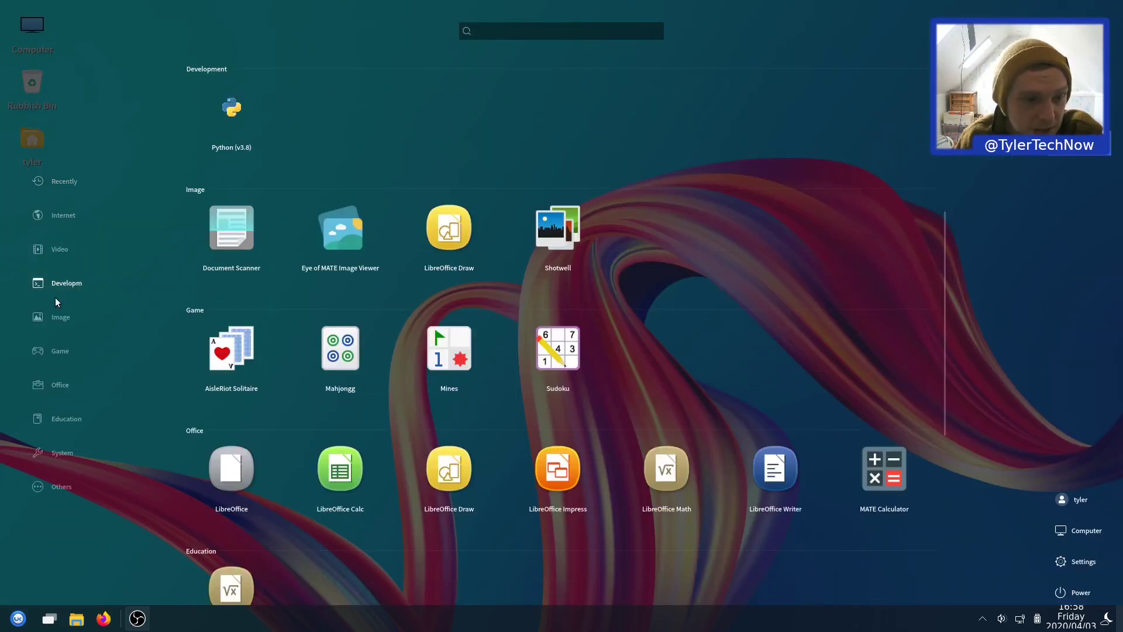
{"action": "left_click", "coordinate": [59, 385]}
{"action": "left_click", "coordinate": [62, 453]}
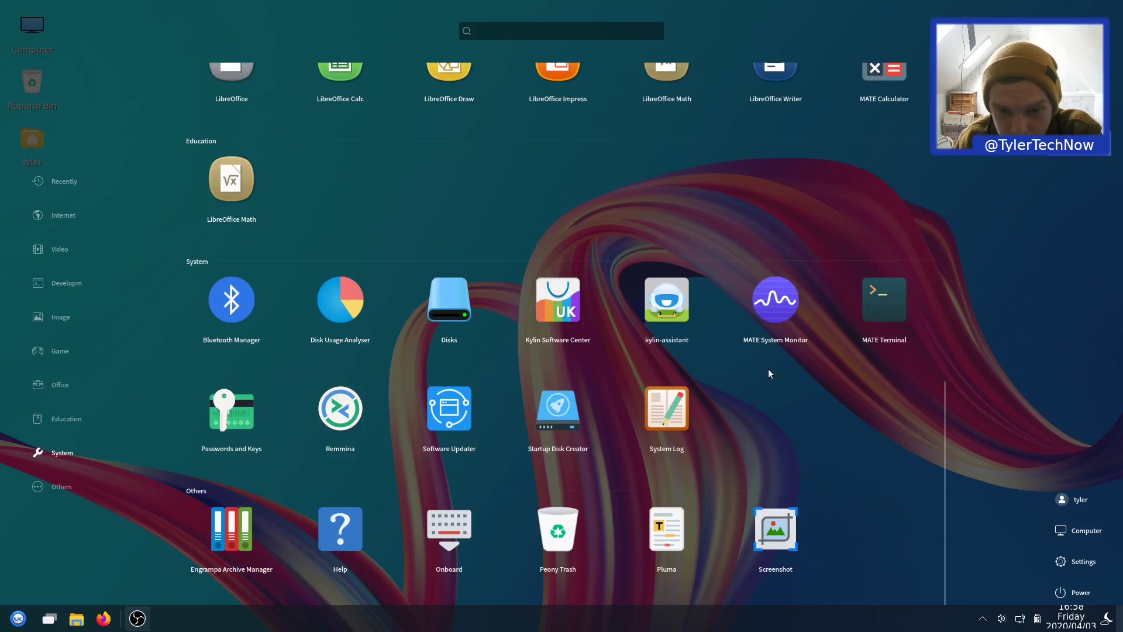
{"action": "left_click", "coordinate": [576, 316]}
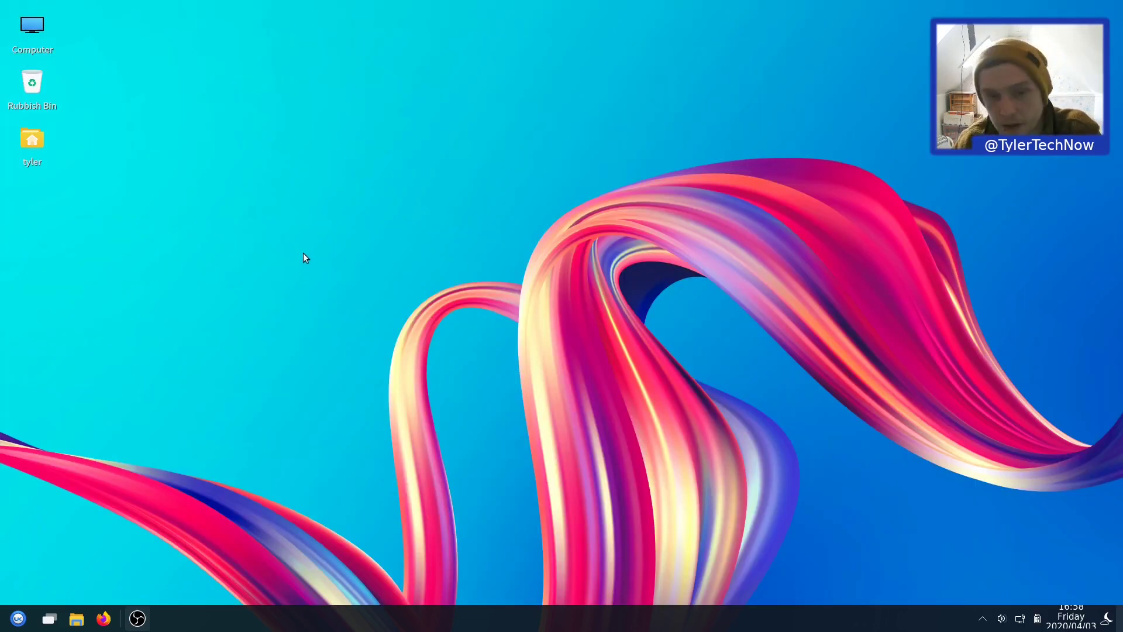
Step: Start a cleanup scan in Kylin Assistant, dismiss the crash report without sending, and close the assistant
{"action": "left_click_drag", "start_coordinate": [671, 151], "coordinate": [587, 148]}
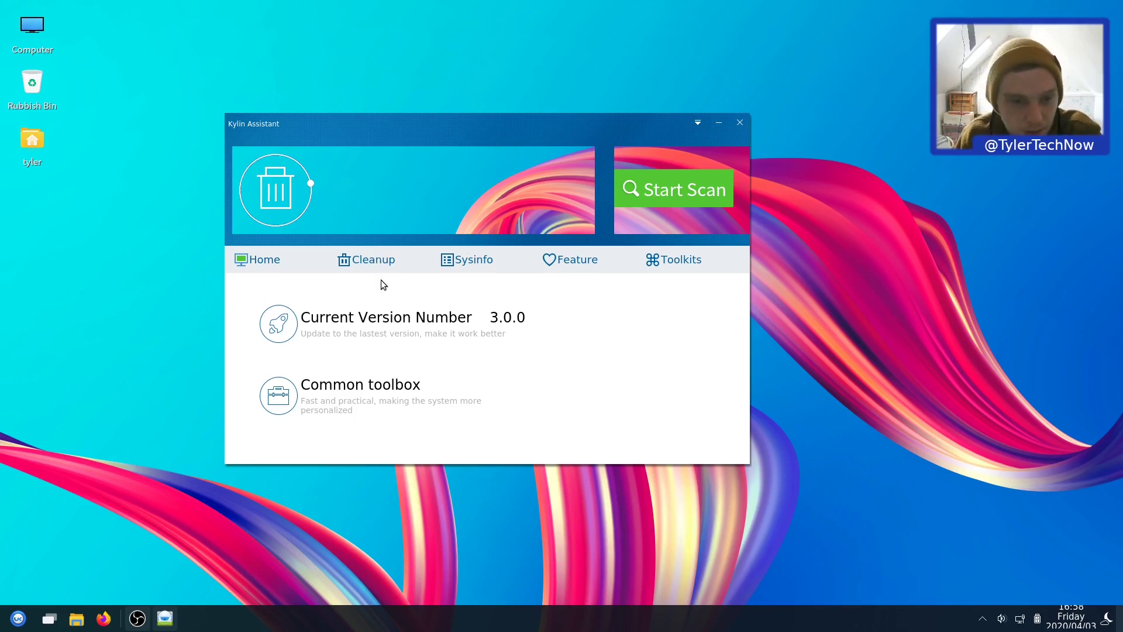
{"action": "left_click", "coordinate": [652, 191]}
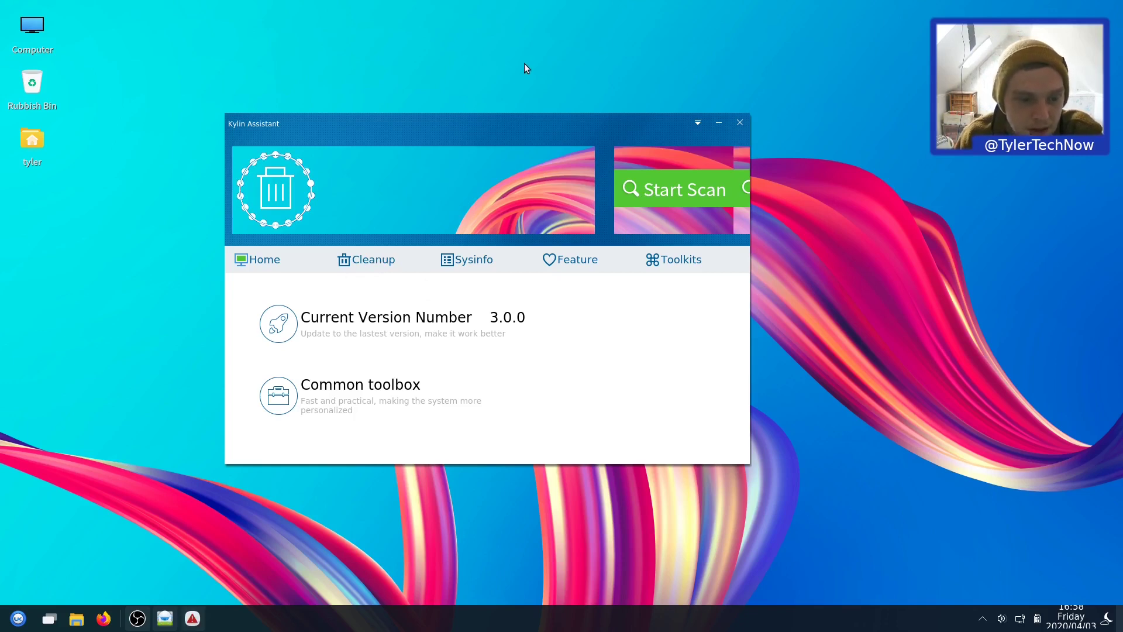
{"action": "left_click", "coordinate": [204, 618]}
{"action": "left_click_drag", "start_coordinate": [559, 257], "coordinate": [819, 120]}
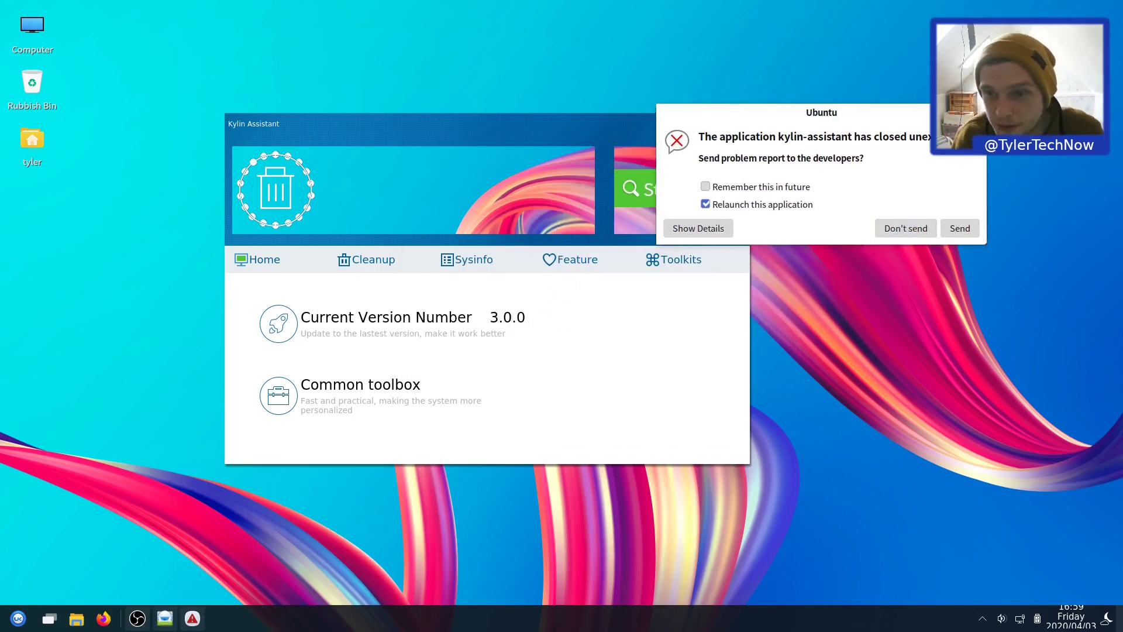
{"action": "left_click", "coordinate": [960, 228]}
{"action": "left_click", "coordinate": [741, 124]}
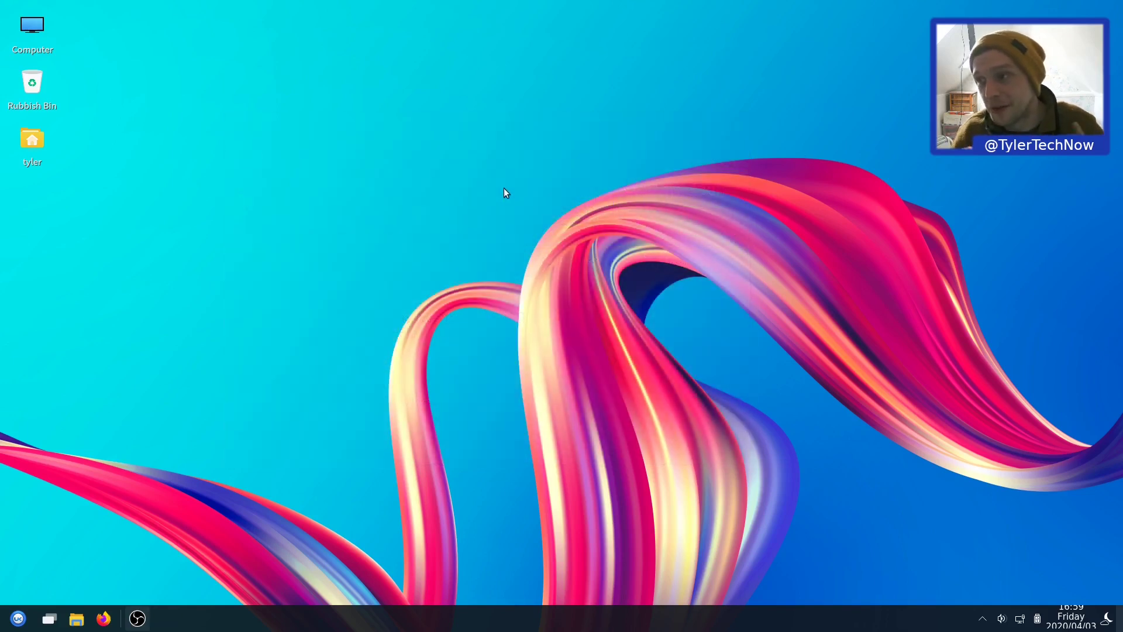
Step: Open the start menu's app list and scroll to the Kylin apps, Help through LibreOffice Impress
{"action": "left_click", "coordinate": [18, 618]}
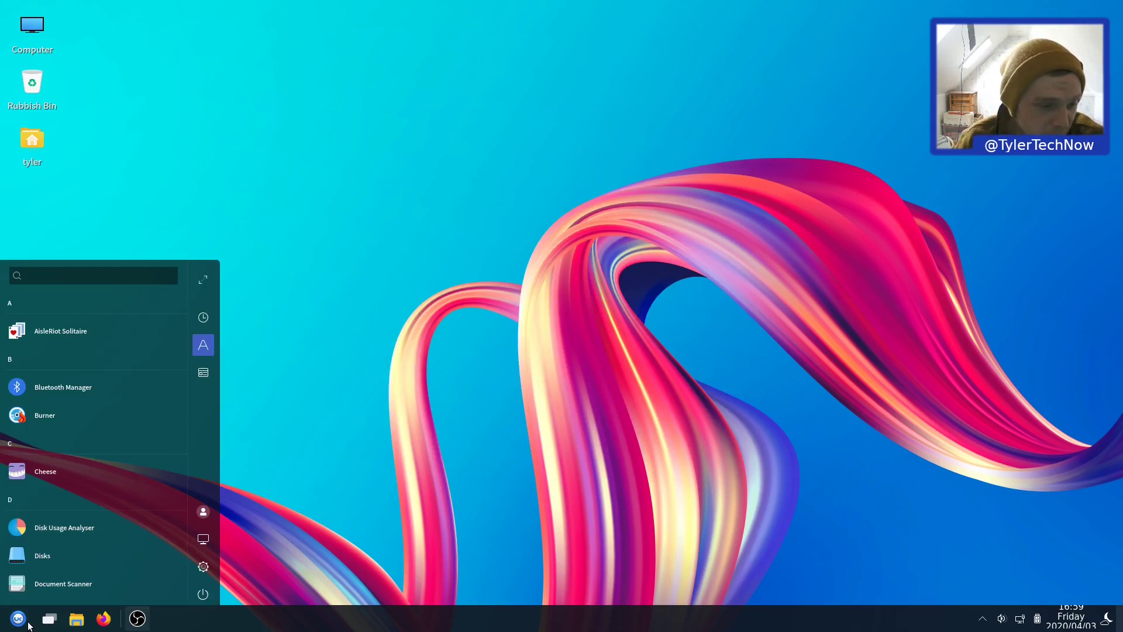
{"action": "scroll", "coordinate": [119, 458], "scroll_direction": "down", "scroll_amount": 10}
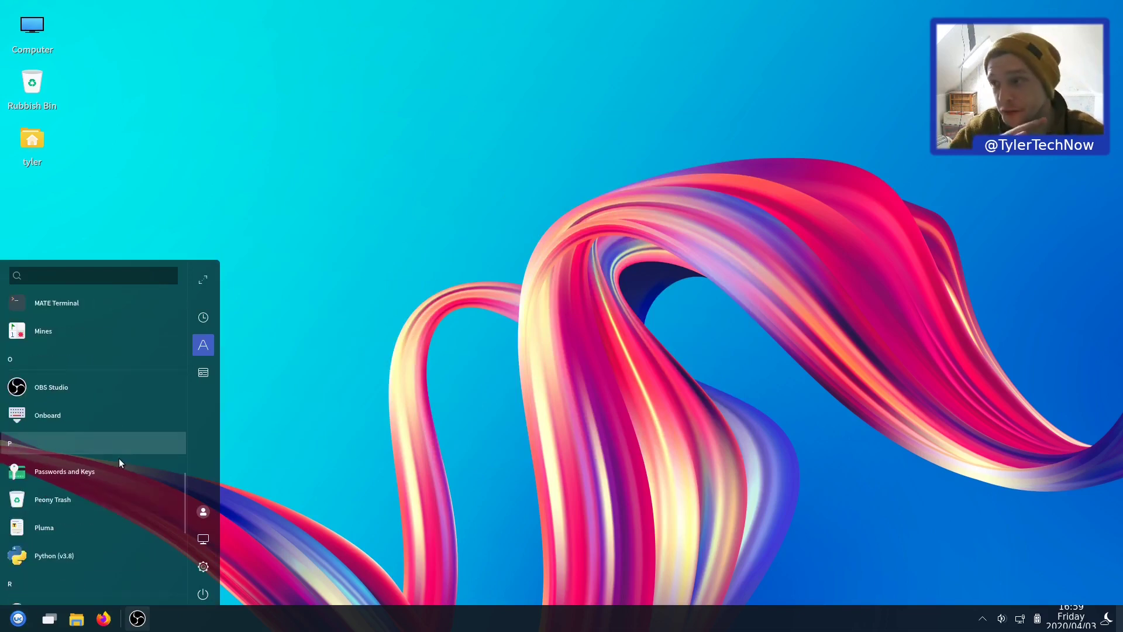
{"action": "scroll", "coordinate": [118, 458], "scroll_direction": "down", "scroll_amount": 5}
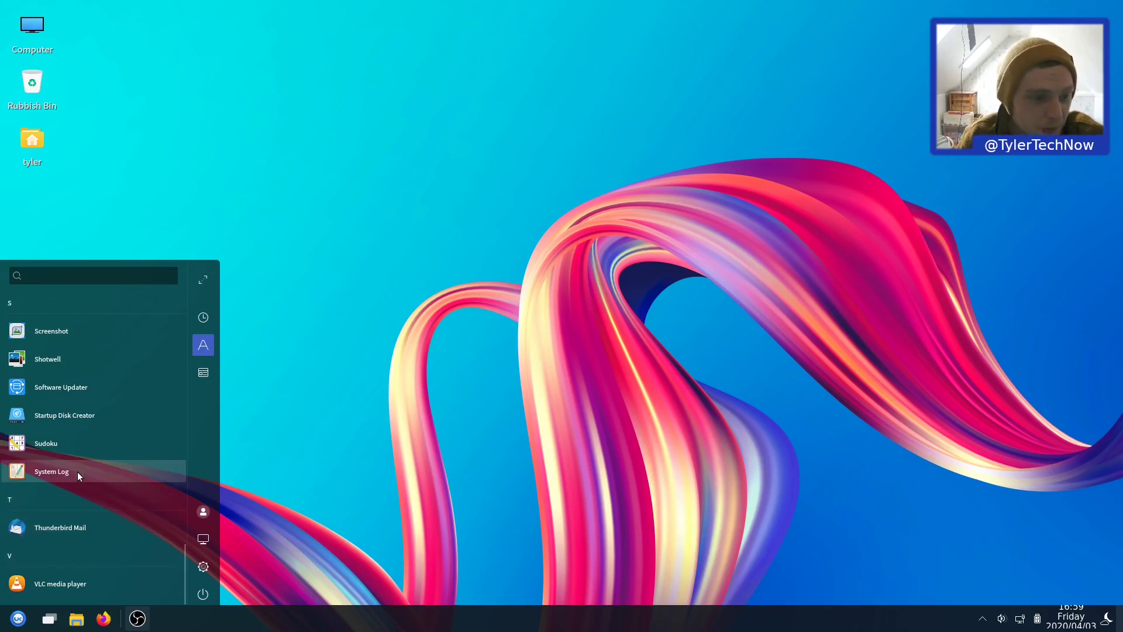
{"action": "scroll", "coordinate": [93, 405], "scroll_direction": "up", "scroll_amount": 5}
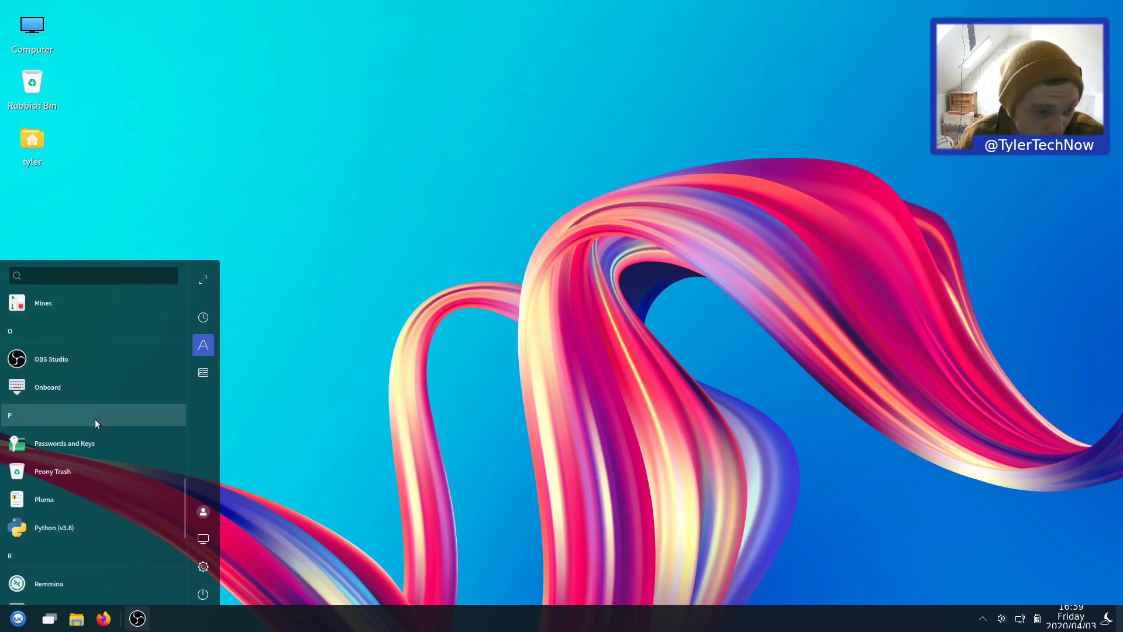
{"action": "scroll", "coordinate": [95, 417], "scroll_direction": "up", "scroll_amount": 5}
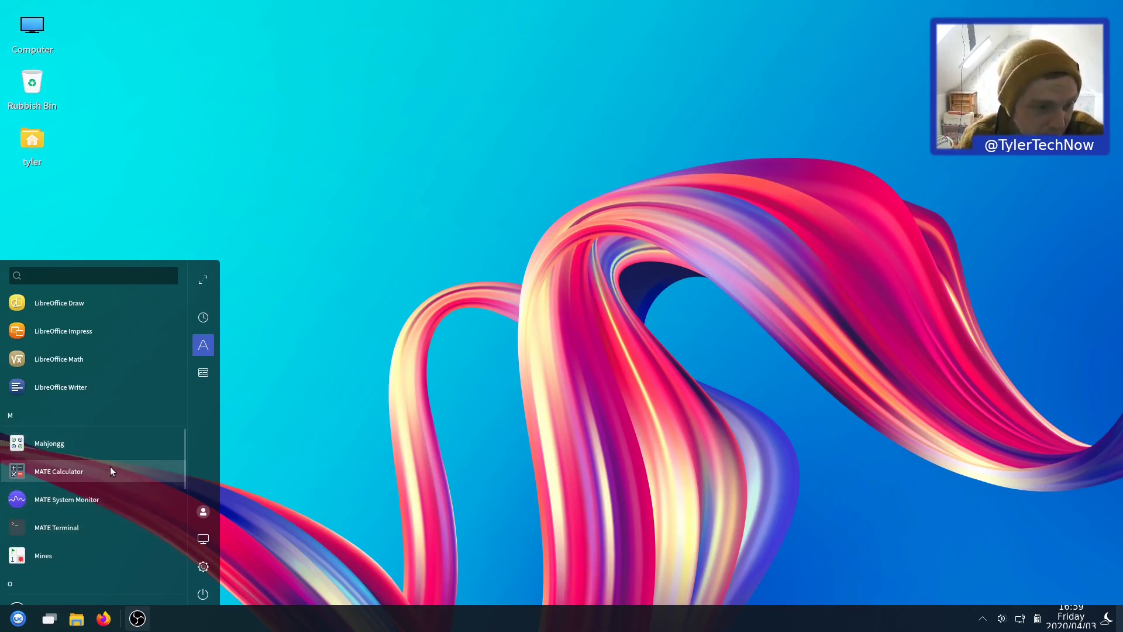
{"action": "scroll", "coordinate": [108, 436], "scroll_direction": "up", "scroll_amount": 3}
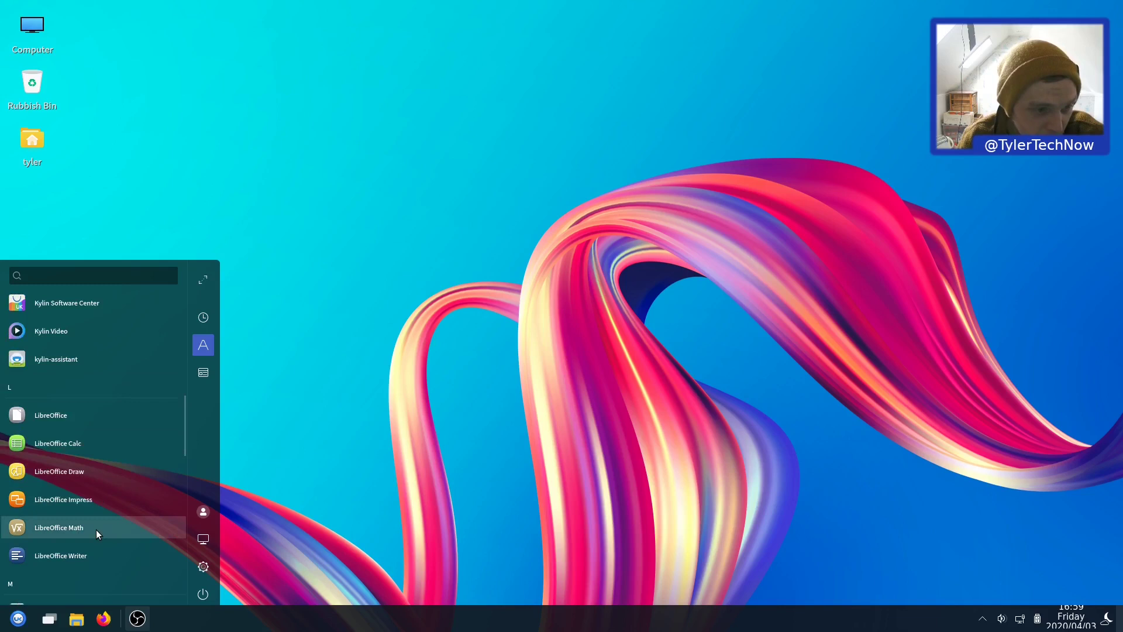
{"action": "scroll", "coordinate": [96, 529], "scroll_direction": "up", "scroll_amount": 2}
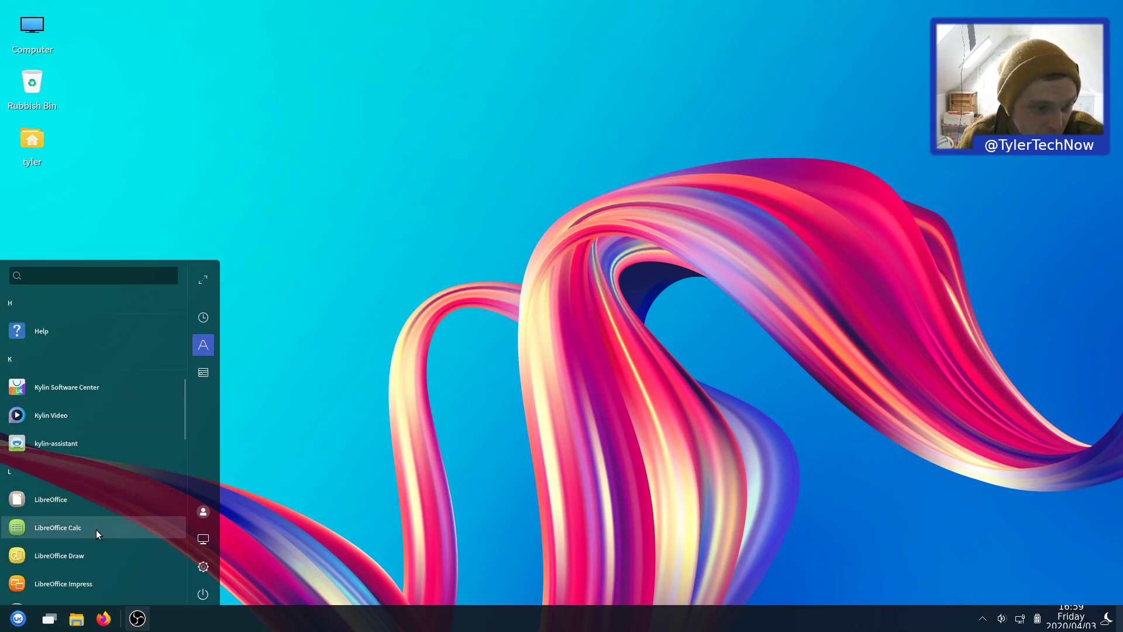
Step: Launch Kylin Video and show its About dialog with version 2.1.0
{"action": "left_click", "coordinate": [55, 412]}
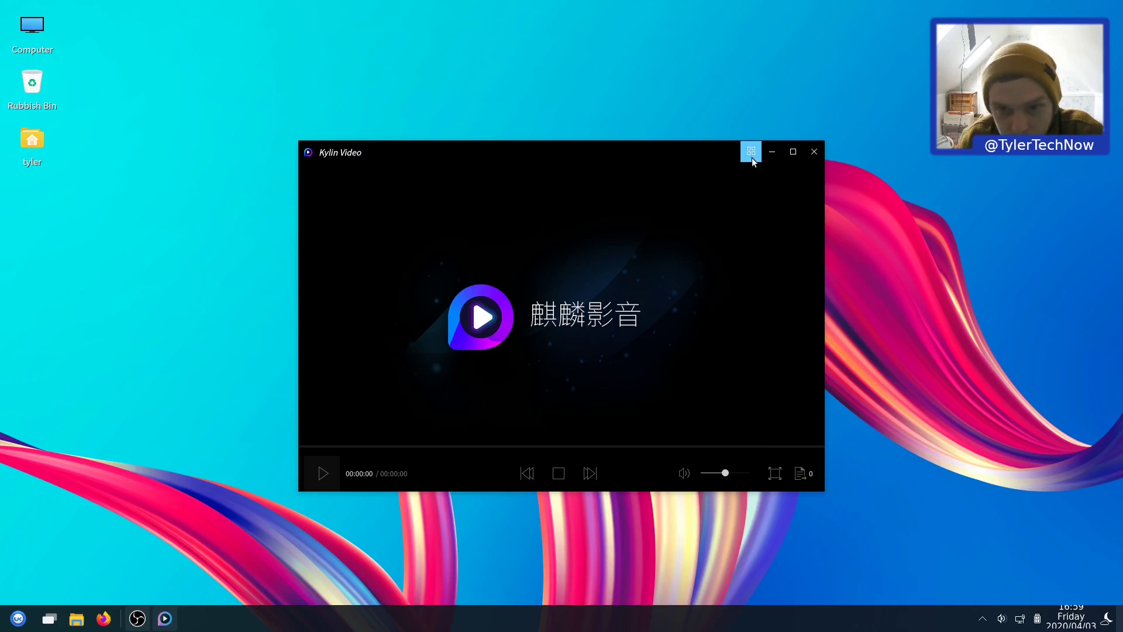
{"action": "left_click", "coordinate": [753, 157]}
{"action": "left_click", "coordinate": [787, 234]}
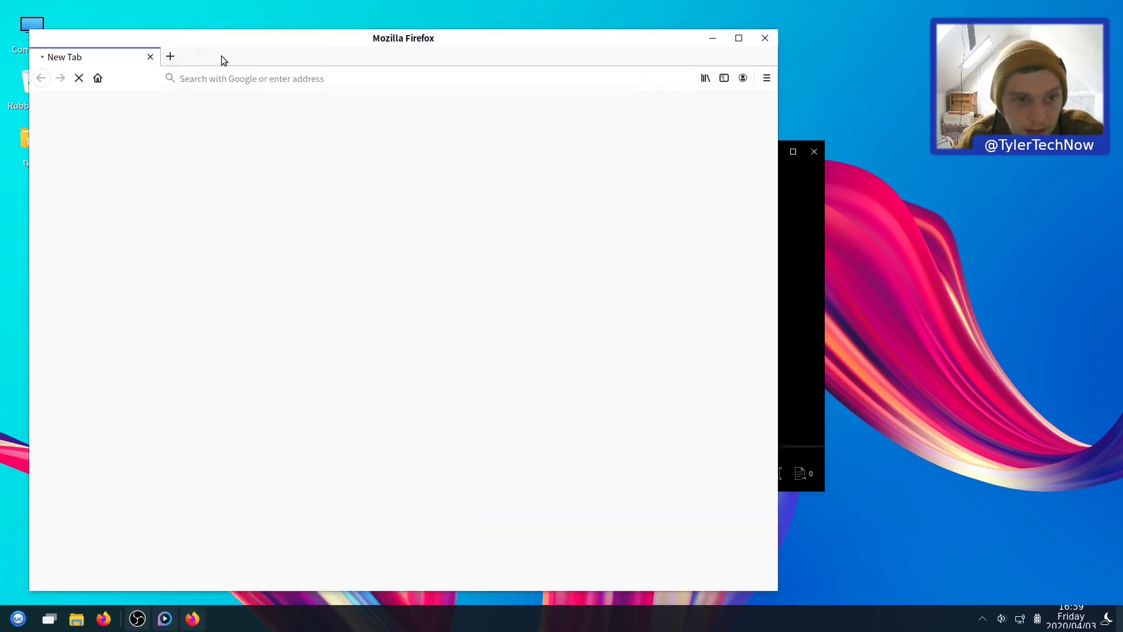
Step: Centre Firefox and check its version number in the About Firefox window
{"action": "left_click_drag", "start_coordinate": [383, 38], "coordinate": [506, 32]}
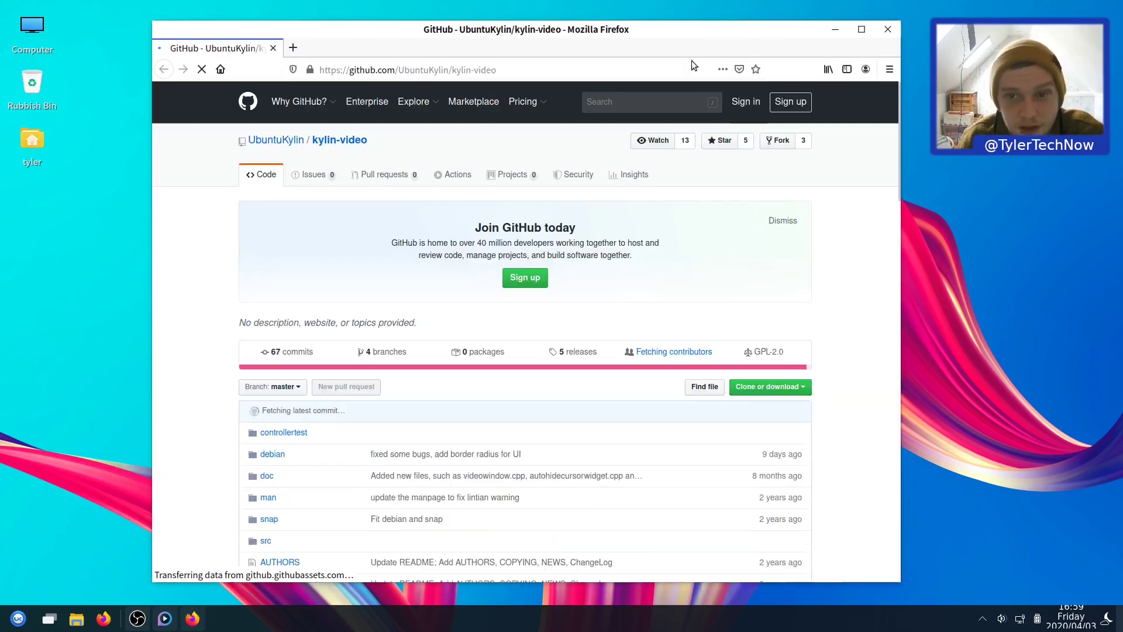
{"action": "left_click", "coordinate": [890, 69]}
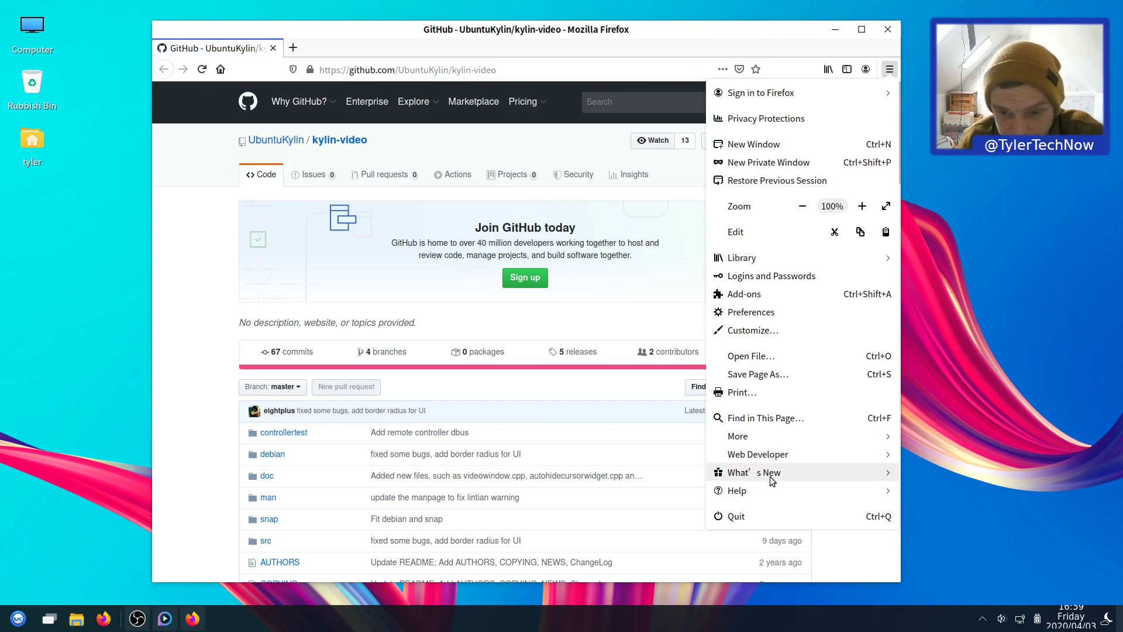
{"action": "left_click", "coordinate": [772, 437]}
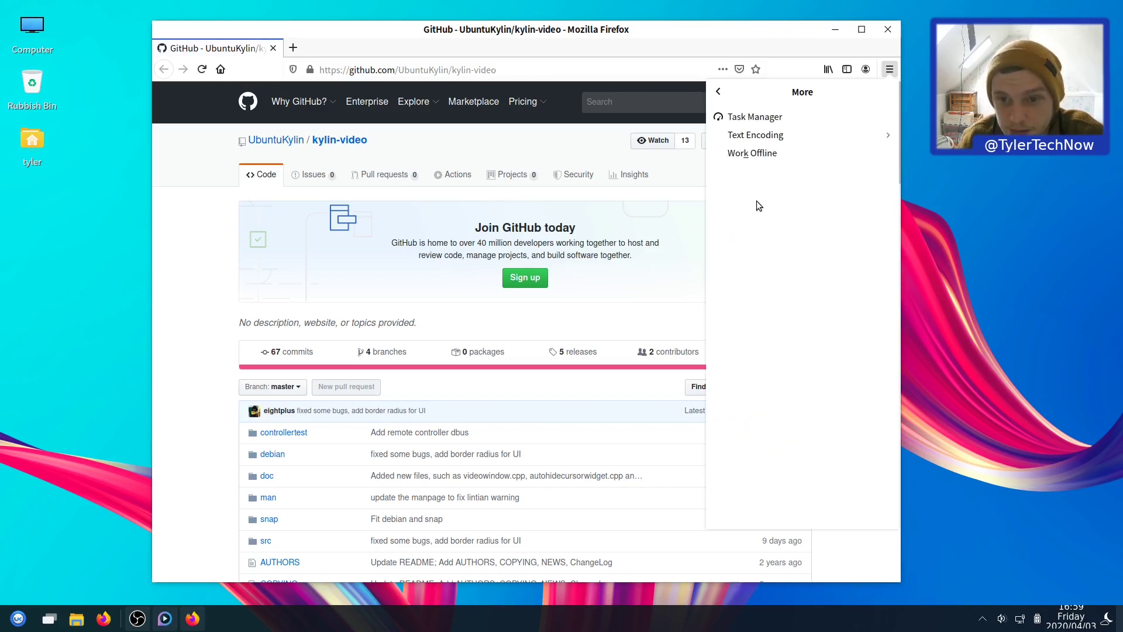
{"action": "left_click", "coordinate": [720, 89]}
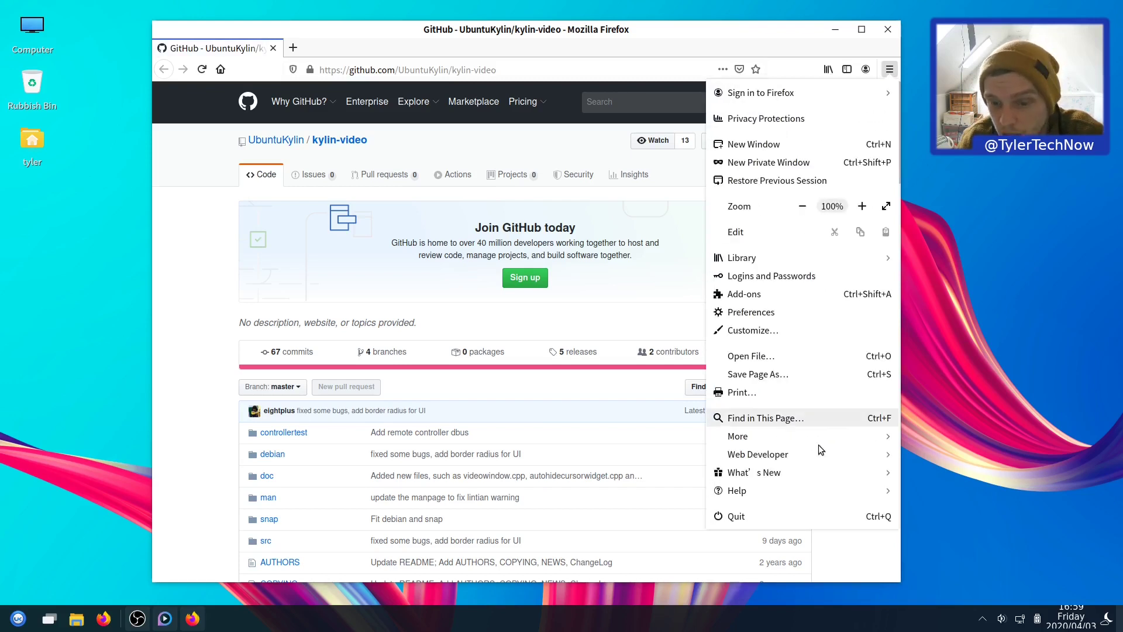
{"action": "left_click", "coordinate": [758, 489]}
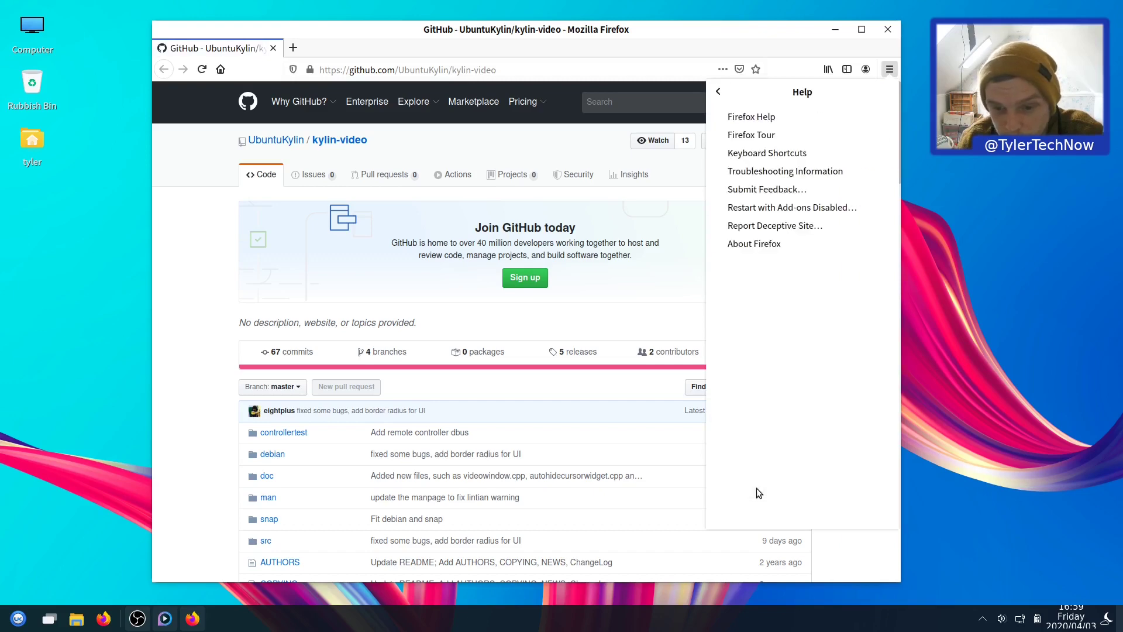
{"action": "left_click", "coordinate": [761, 243]}
{"action": "left_click_drag", "start_coordinate": [529, 266], "coordinate": [549, 265]}
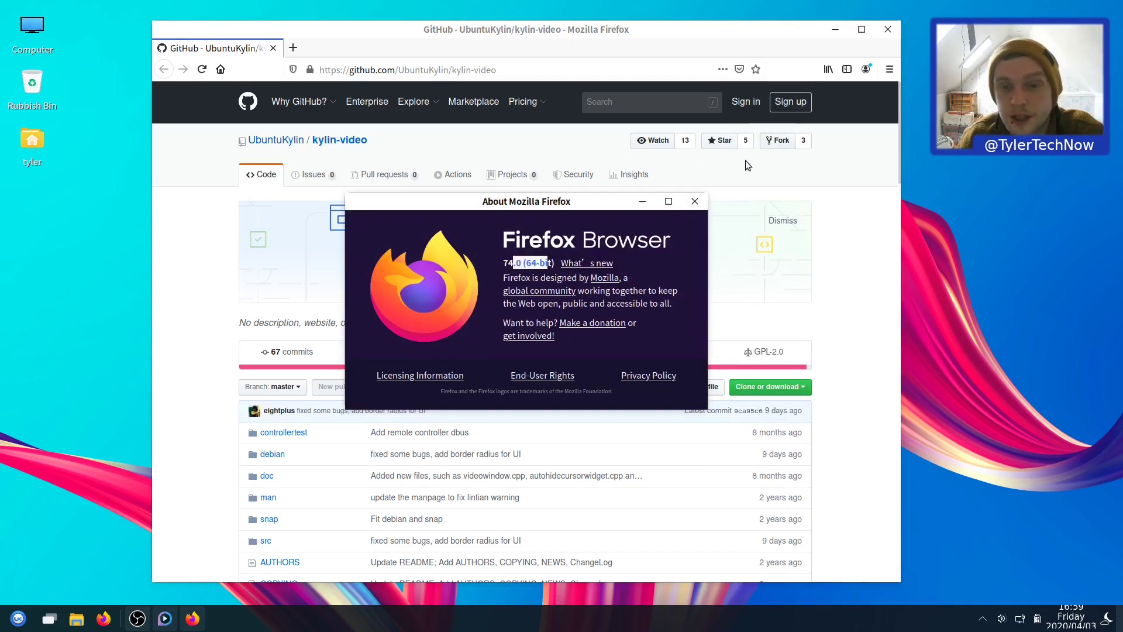
{"action": "left_click", "coordinate": [695, 201]}
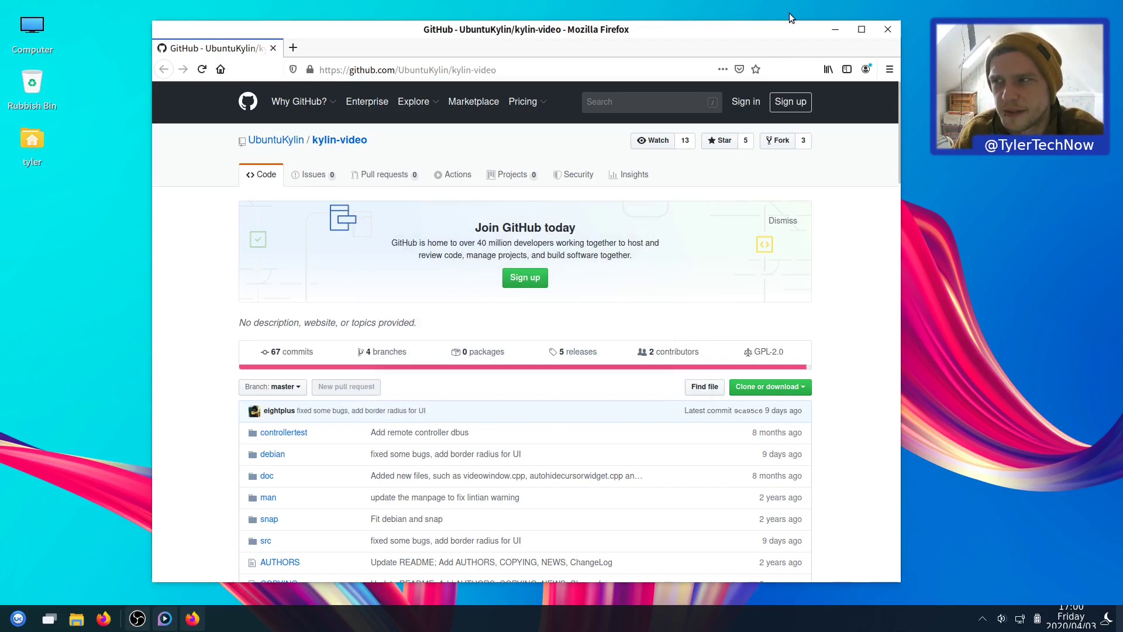
Step: Close Firefox, peek at empty Workspace 2 and back, then open a terminal on the right
{"action": "left_click", "coordinate": [888, 29]}
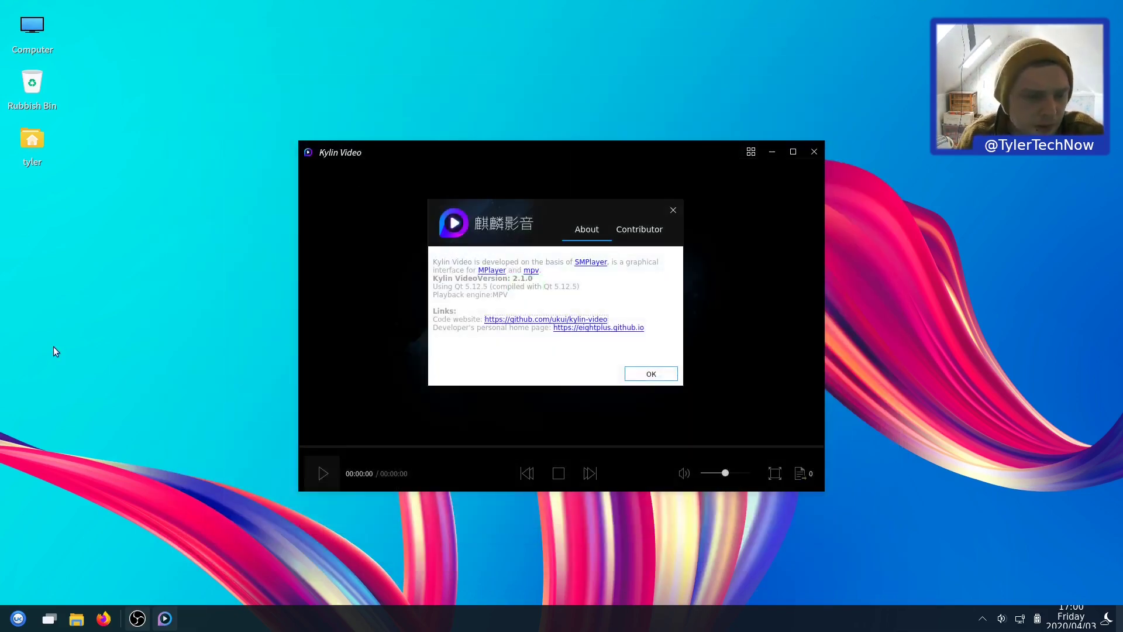
{"action": "left_click", "coordinate": [49, 618]}
{"action": "left_click", "coordinate": [967, 205]}
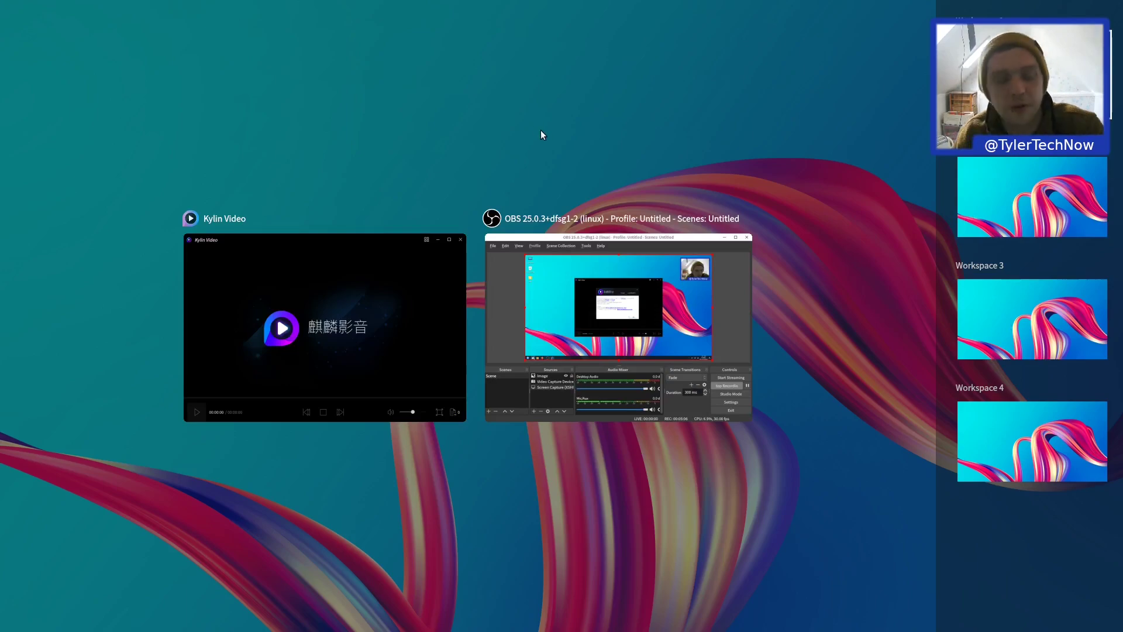
{"action": "left_click", "coordinate": [540, 130]}
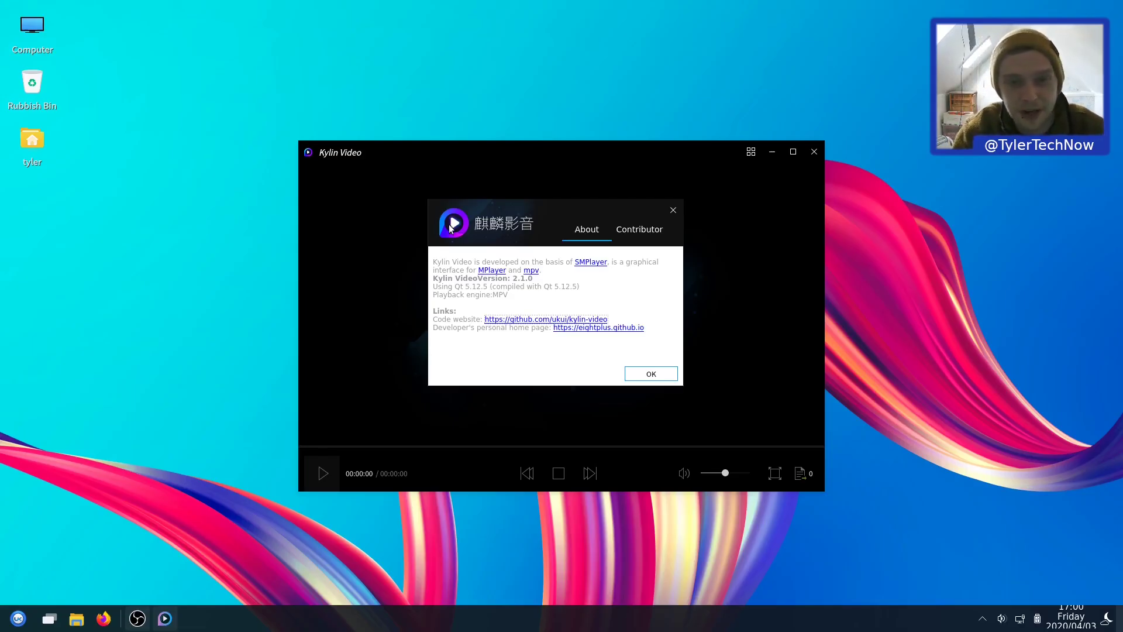
{"action": "key", "text": "ctrl+alt+t"}
{"action": "left_click_drag", "start_coordinate": [295, 36], "coordinate": [872, 167]}
Step: Bring the terminal forward and try running htop
{"action": "left_click", "coordinate": [510, 143]}
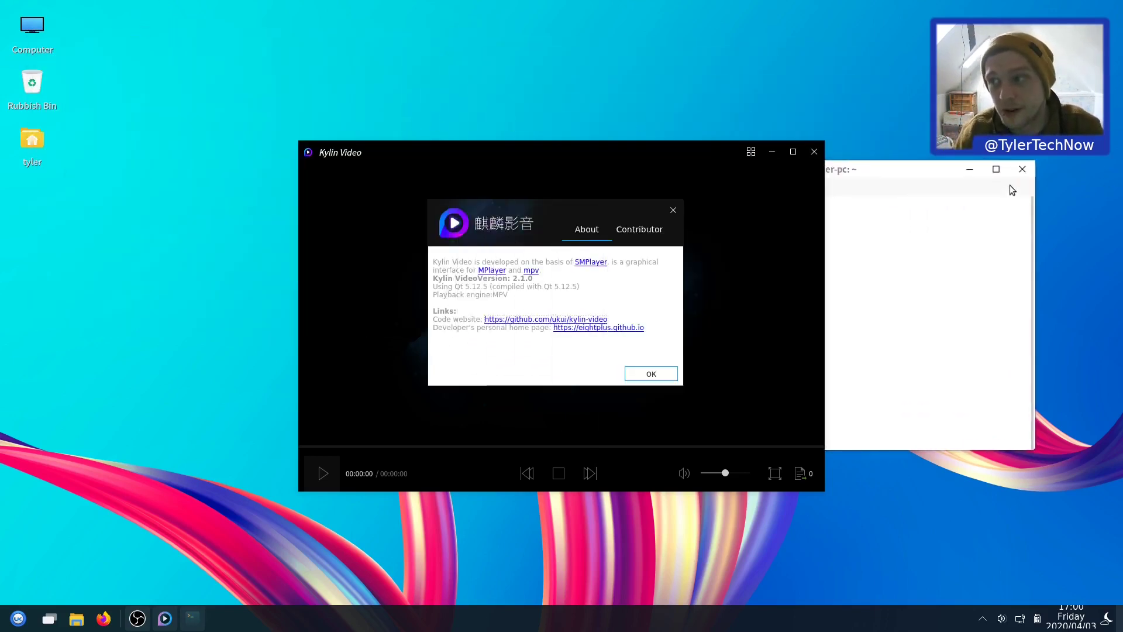
{"action": "left_click", "coordinate": [926, 175]}
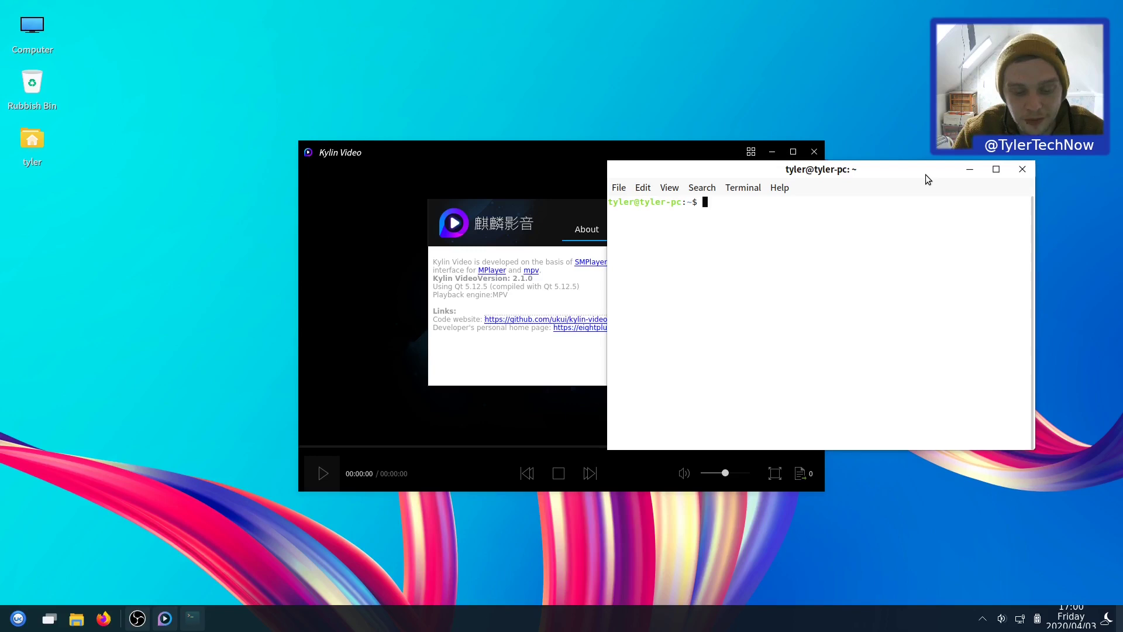
{"action": "type", "text": "htop"}
{"action": "key", "text": "Return"}
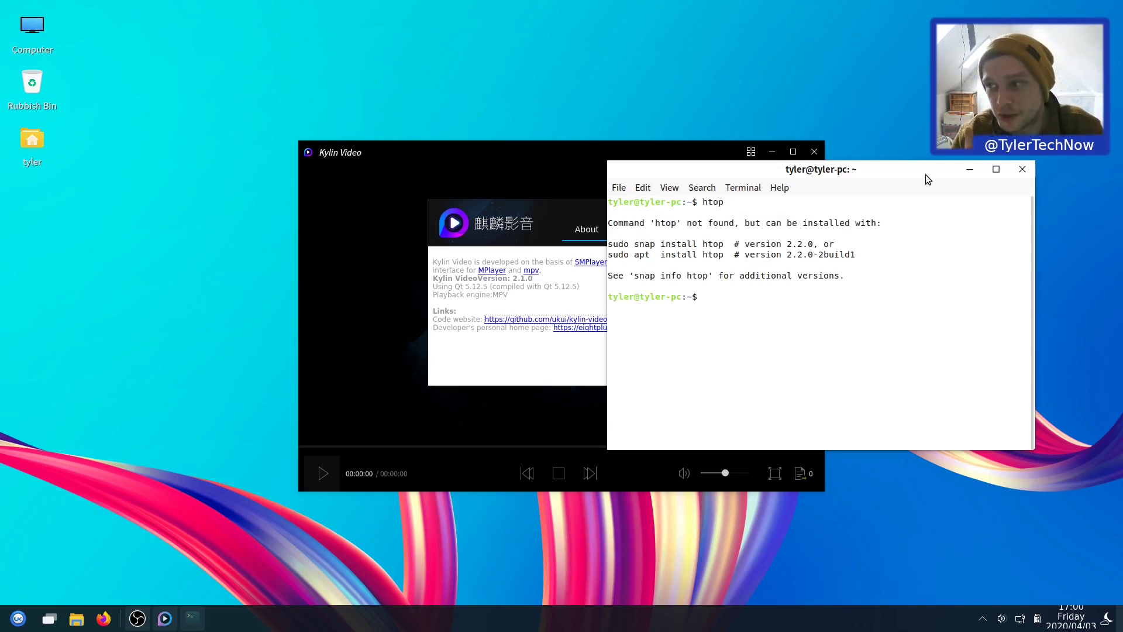
Step: Install htop with 'sudo apt install htop', entering the account password, then hide and restore windows
{"action": "type", "text": "sudo "}
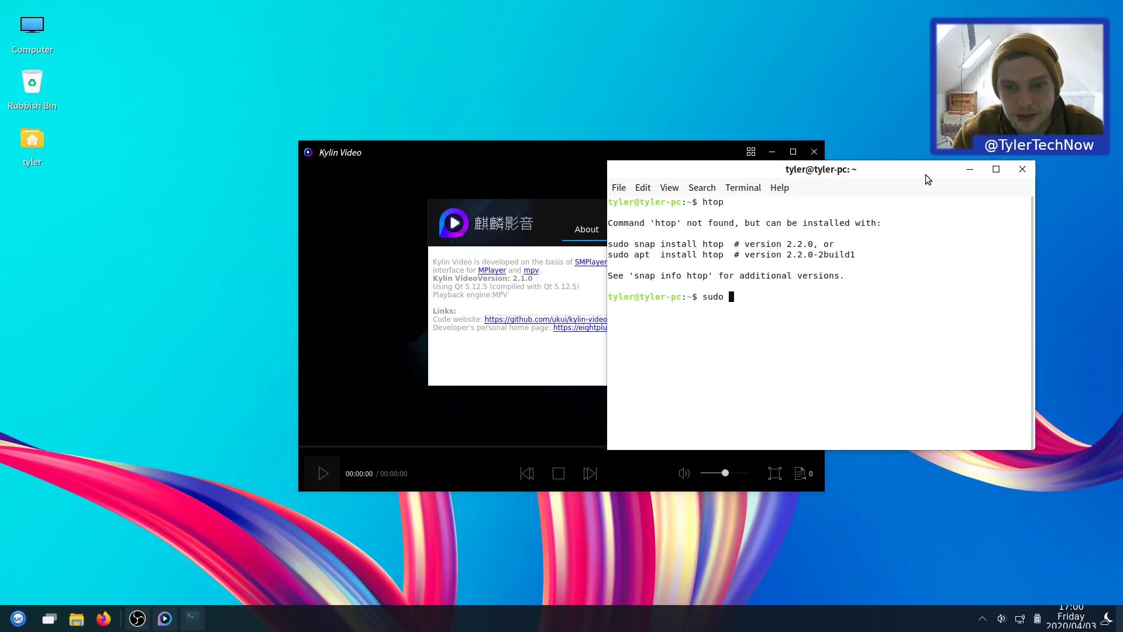
{"action": "type", "text": "apt install htop"}
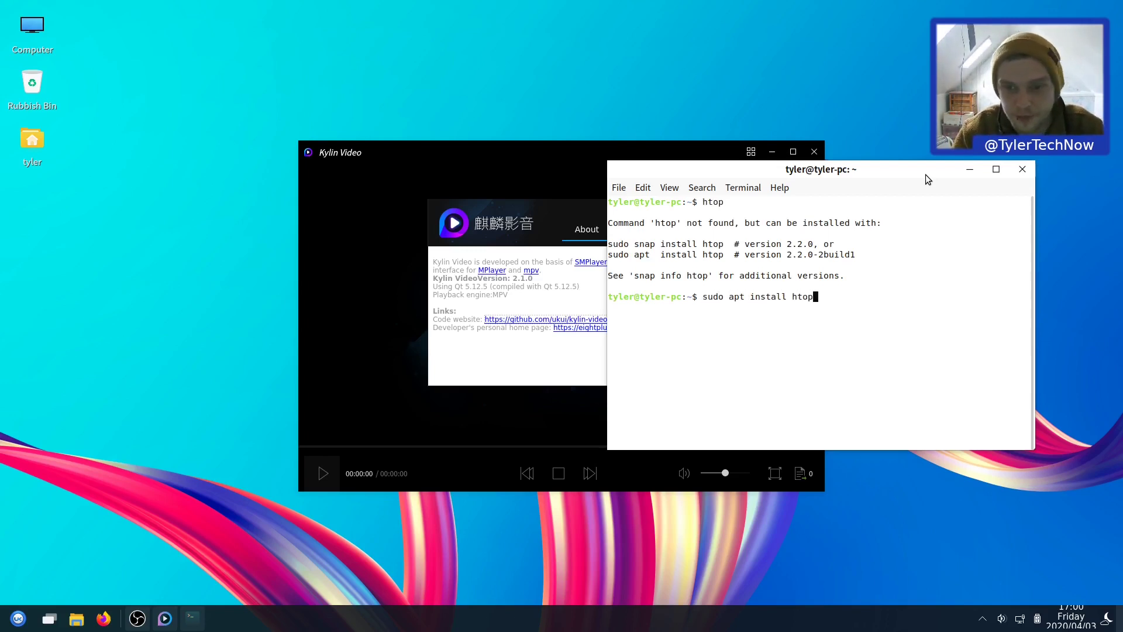
{"action": "key", "text": "Return"}
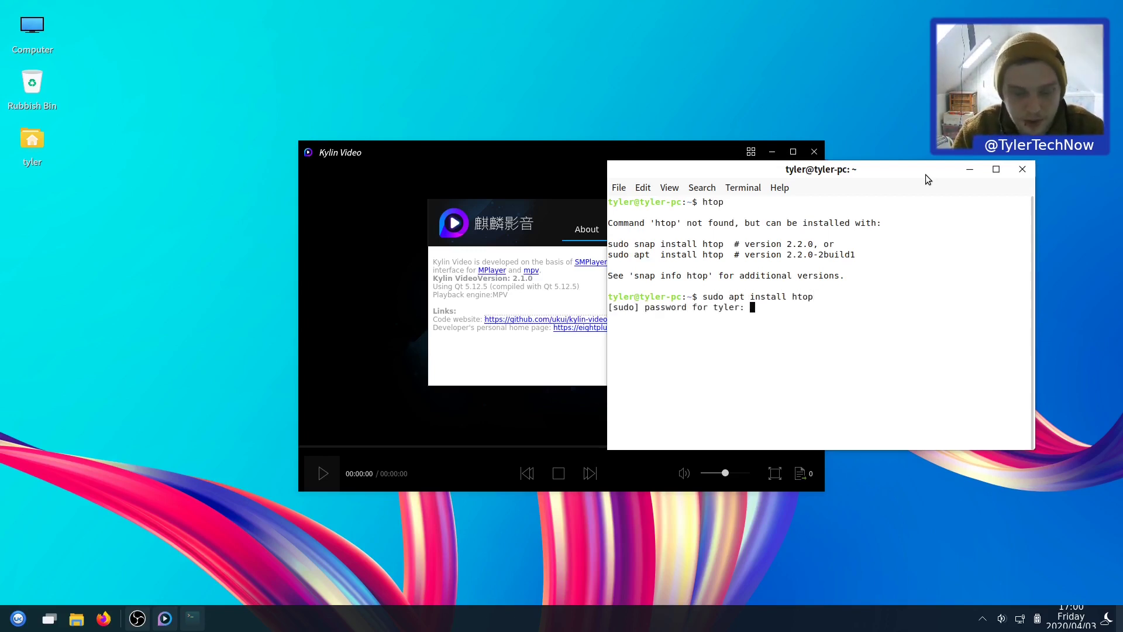
{"action": "key", "text": "Return"}
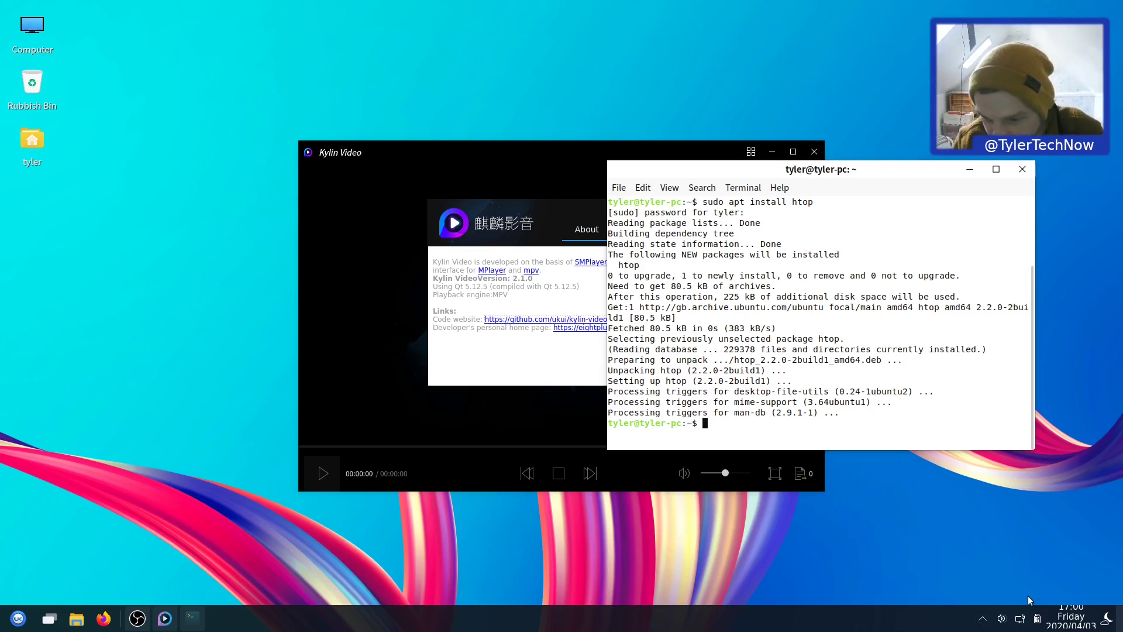
{"action": "left_click", "coordinate": [1119, 623]}
{"action": "left_click", "coordinate": [1119, 623]}
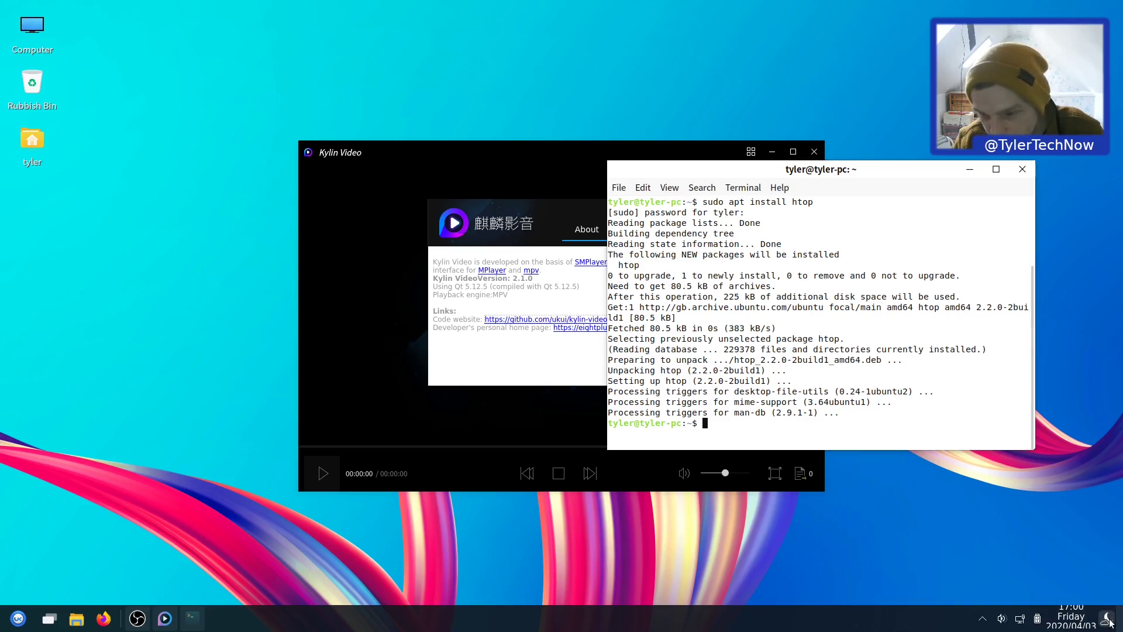
Step: Open the home folder in Peony, glance at the tray calendar, and move the window down-right
{"action": "left_click", "coordinate": [77, 619]}
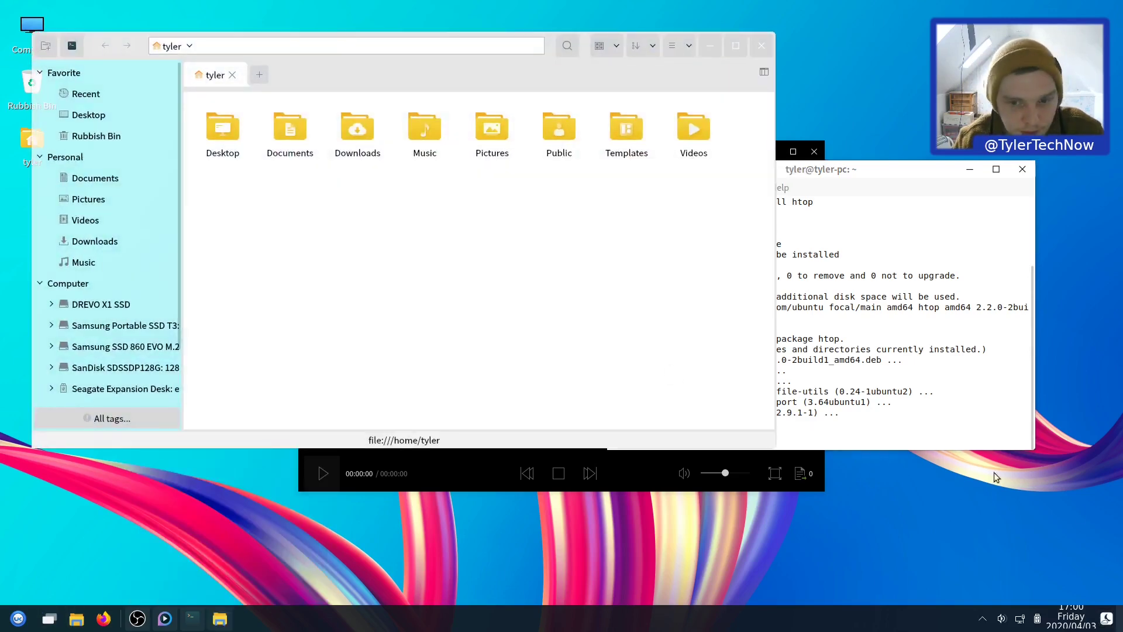
{"action": "left_click", "coordinate": [1074, 619]}
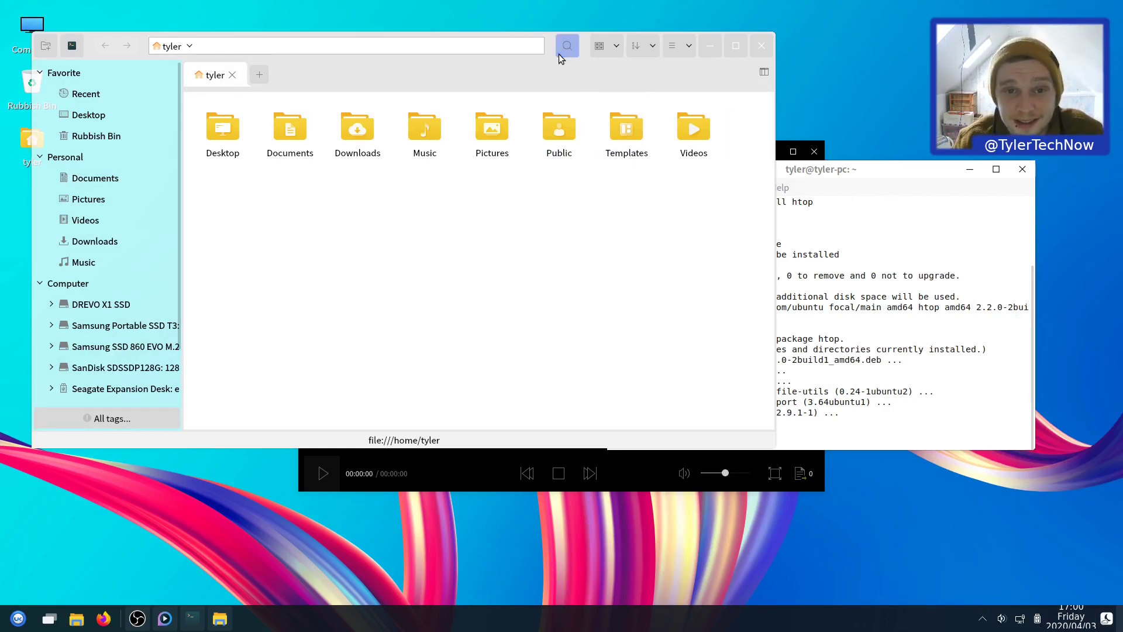
{"action": "left_click_drag", "start_coordinate": [560, 57], "coordinate": [491, 73]}
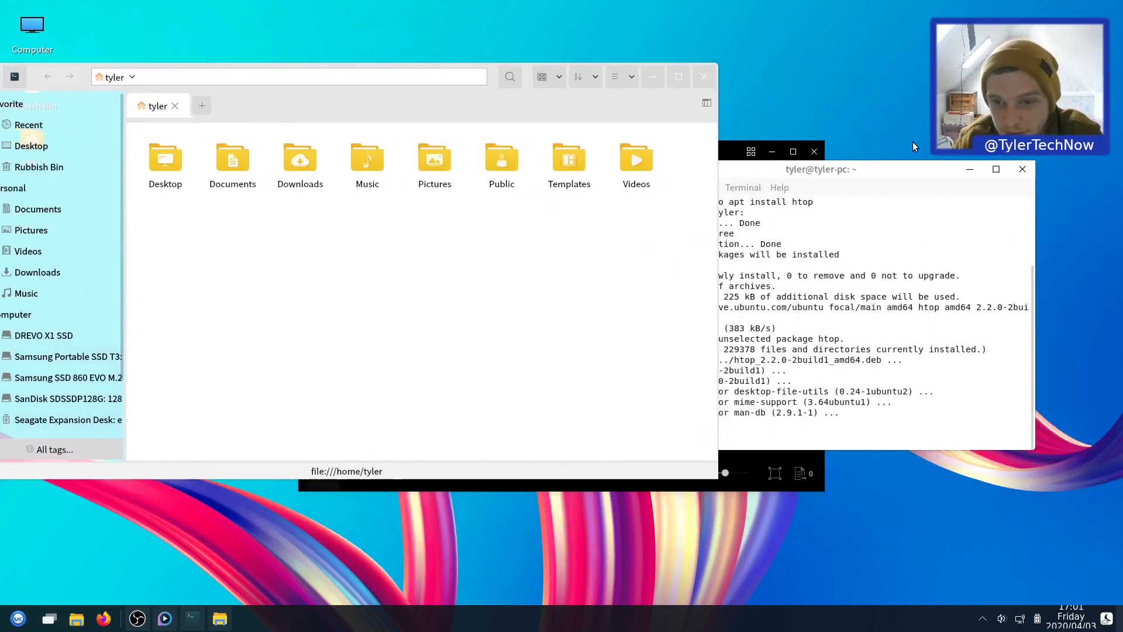
Step: Run htop in the front terminal to show CPU meters, 1.50G/31.4G memory and processes
{"action": "left_click", "coordinate": [859, 171]}
{"action": "type", "text": "htop"}
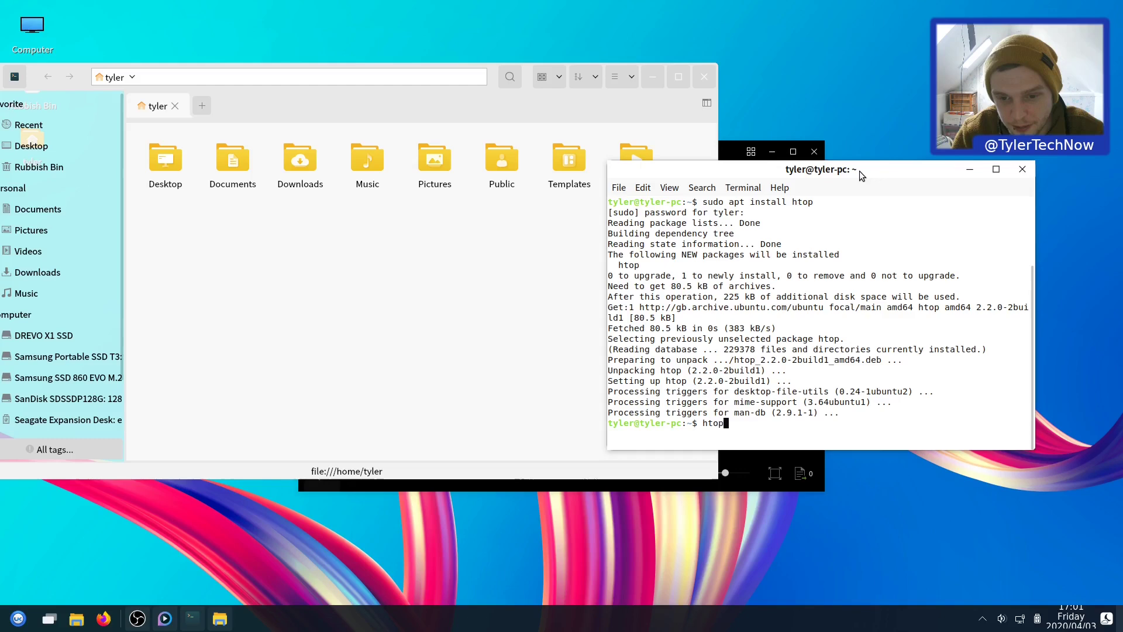
{"action": "key", "text": "Return"}
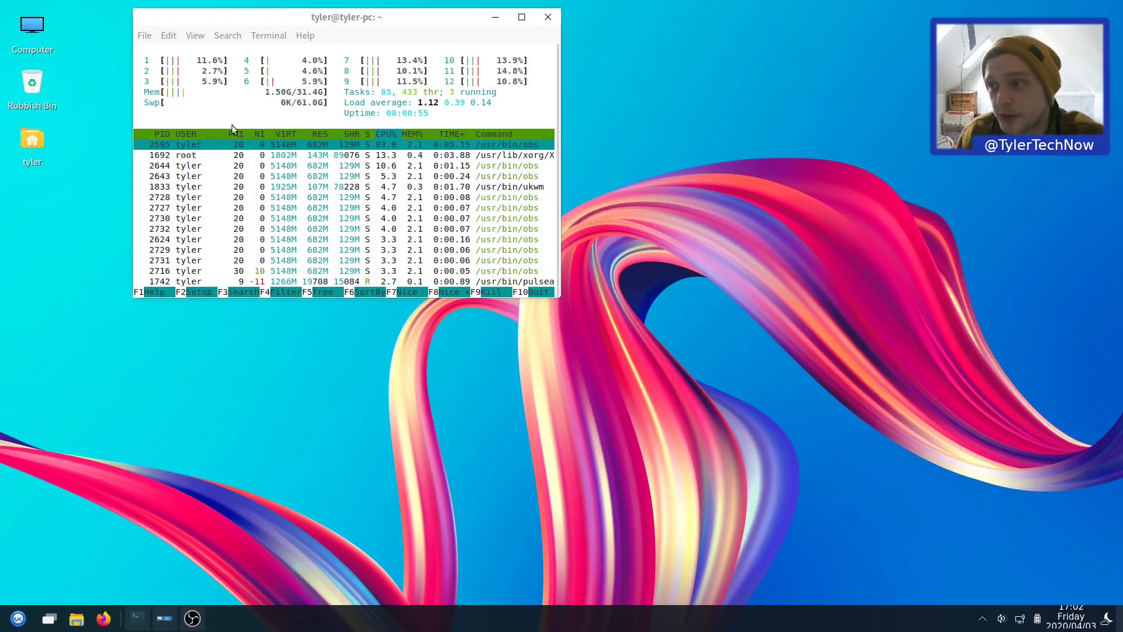
Step: Bring the screenshot viewer forward, maximise it, and browse its menus
{"action": "left_click", "coordinate": [165, 619]}
{"action": "mouse_move", "coordinate": [192, 619]}
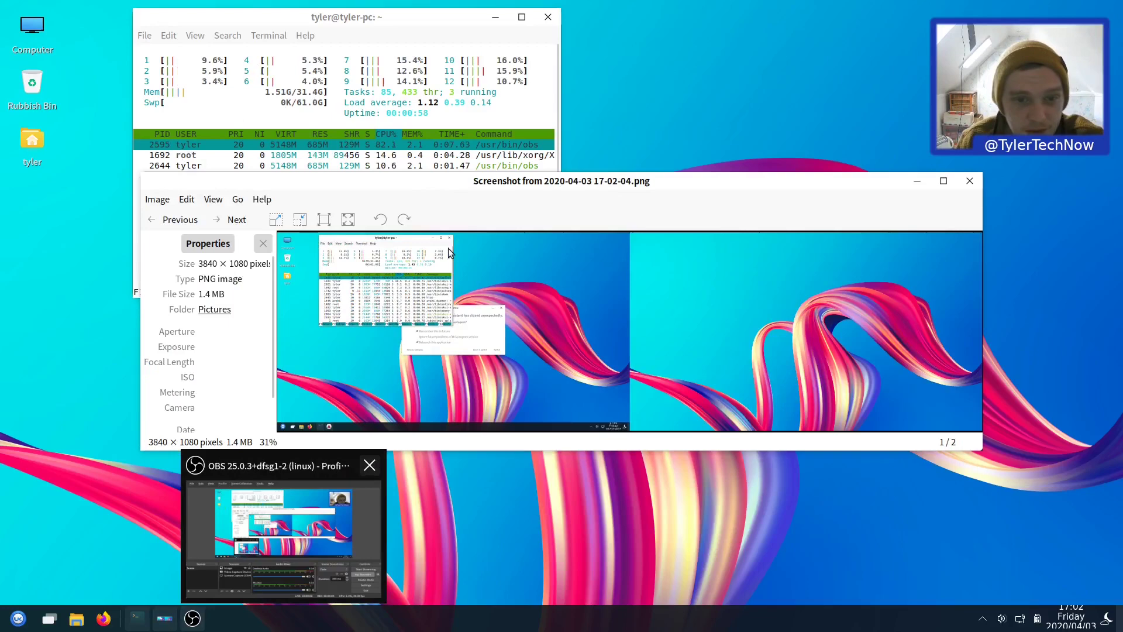
{"action": "double_click", "coordinate": [512, 180]}
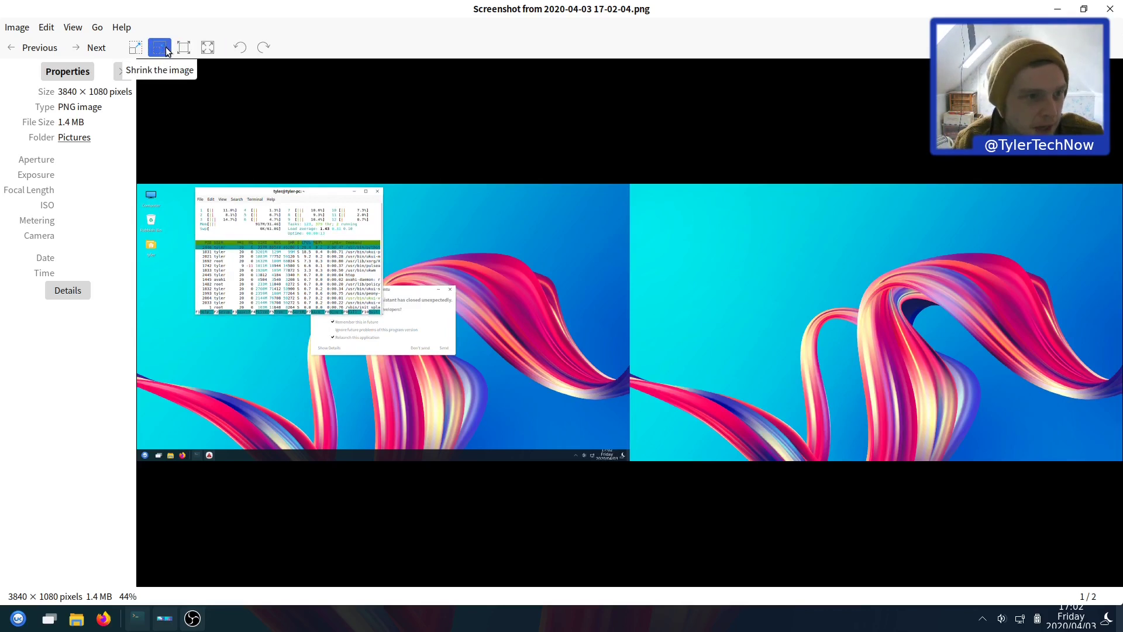
{"action": "left_click", "coordinate": [79, 26]}
{"action": "left_click", "coordinate": [47, 27]}
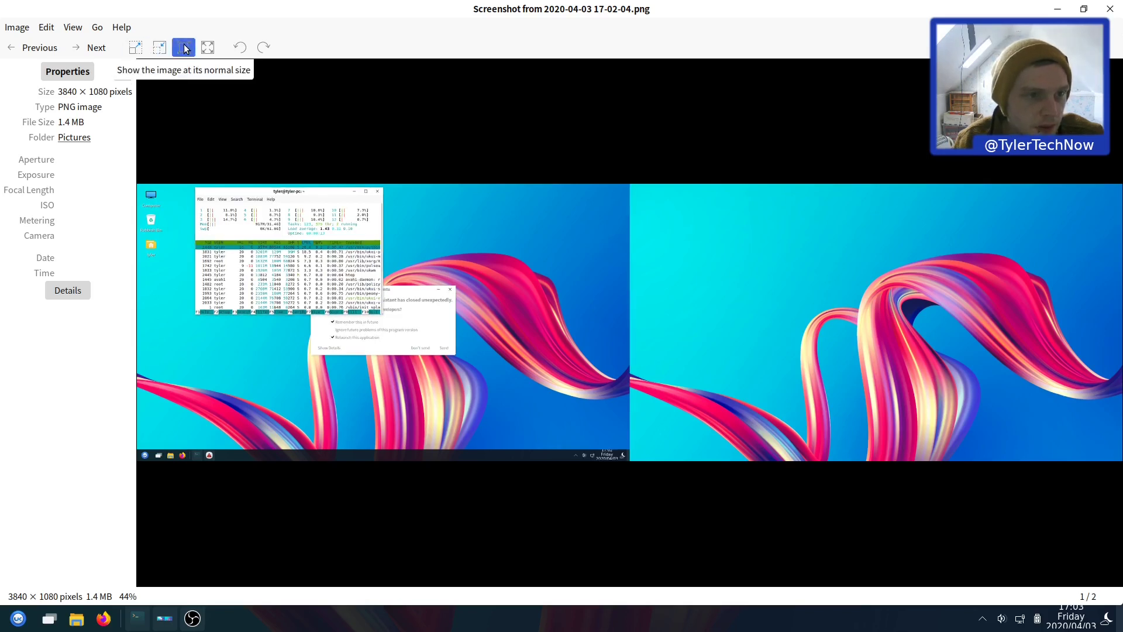
Step: Check the View menu, then zoom in and pan across the captured htop window
{"action": "left_click", "coordinate": [71, 28]}
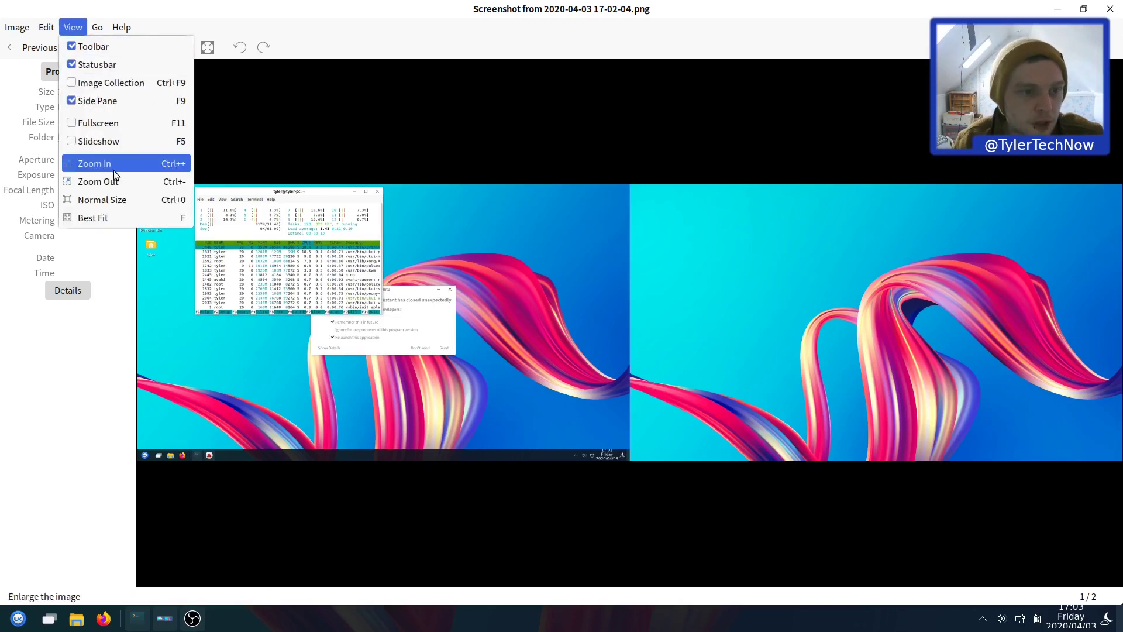
{"action": "left_click", "coordinate": [440, 134]}
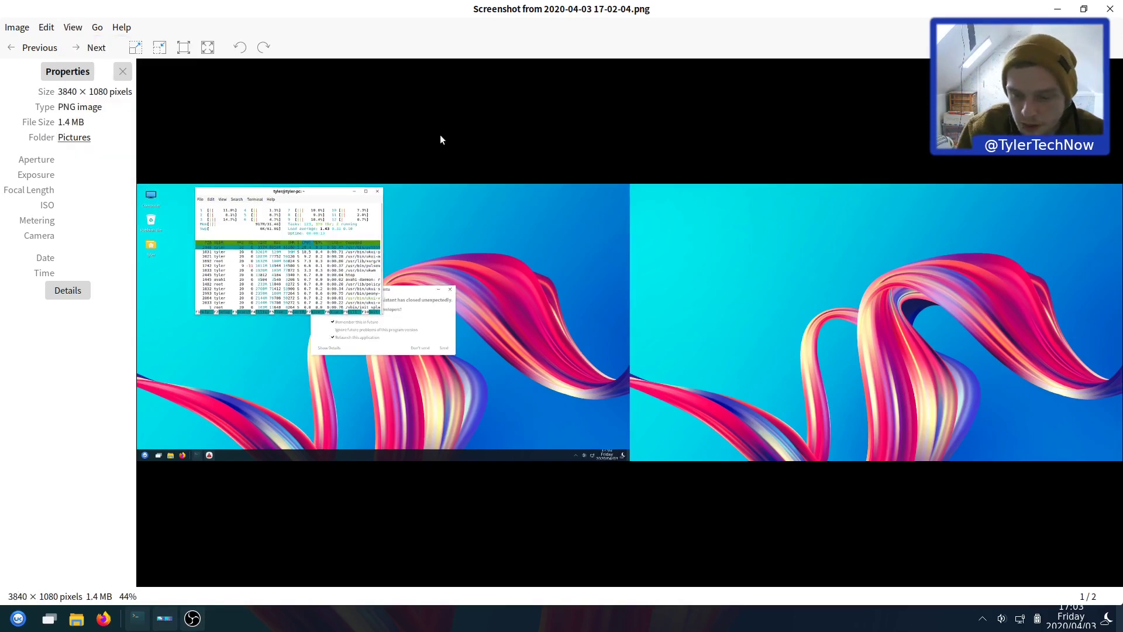
{"action": "scroll", "coordinate": [440, 139], "scroll_direction": "up", "scroll_amount": 3}
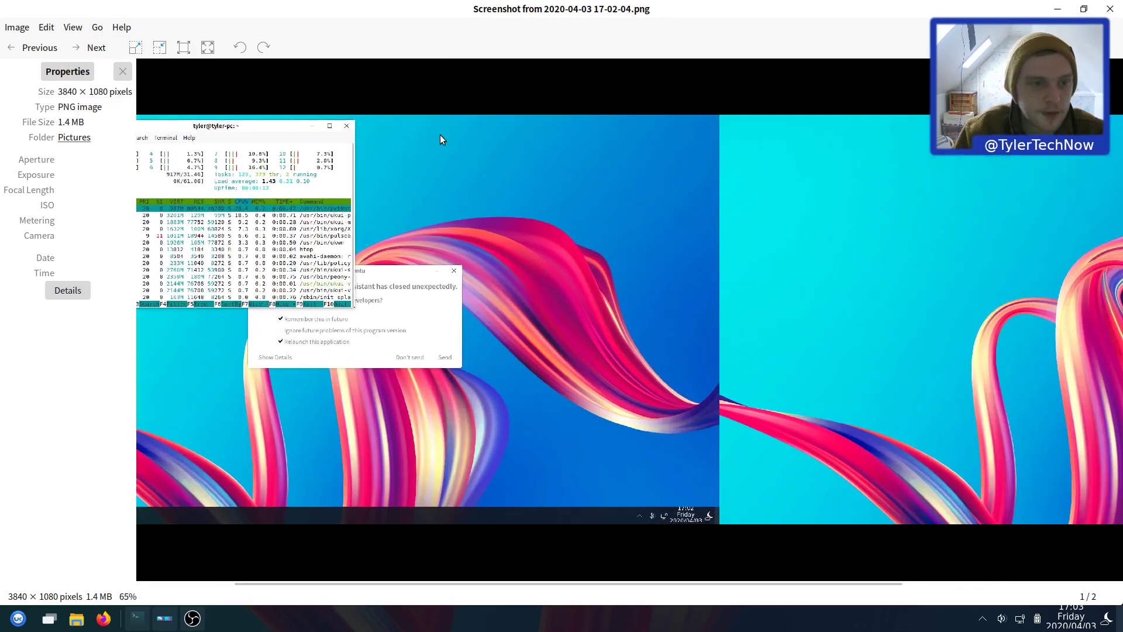
{"action": "left_click_drag", "start_coordinate": [440, 140], "coordinate": [638, 285]}
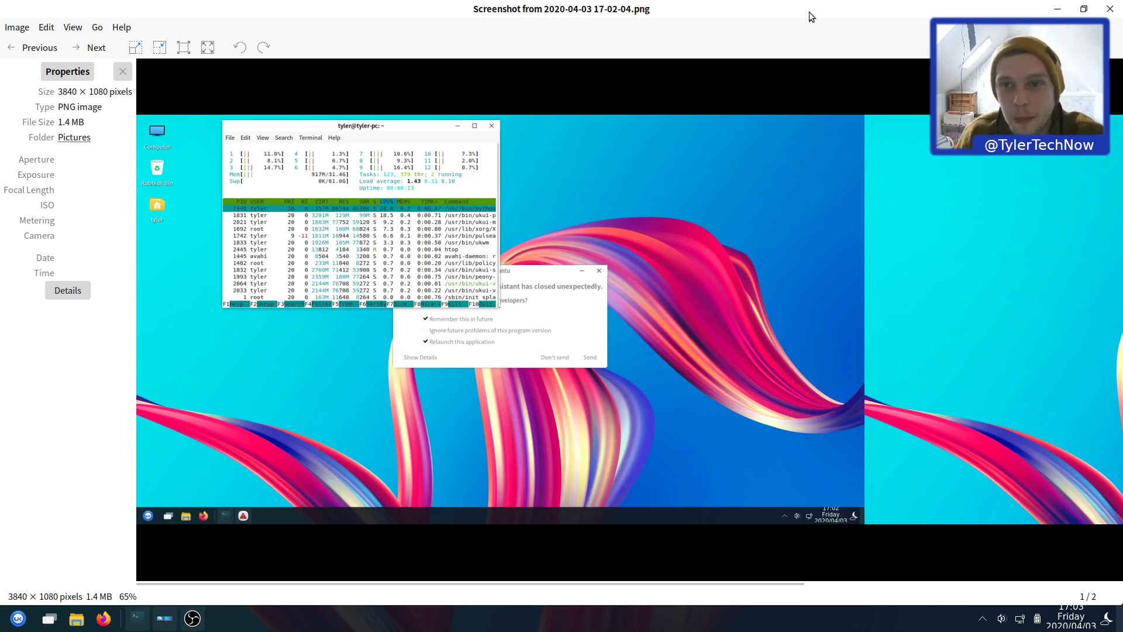
Step: Unmaximise the screenshot viewer, cycle windows with Alt+Tab, and move the htop terminal down-right
{"action": "left_click_drag", "start_coordinate": [810, 17], "coordinate": [694, 176]}
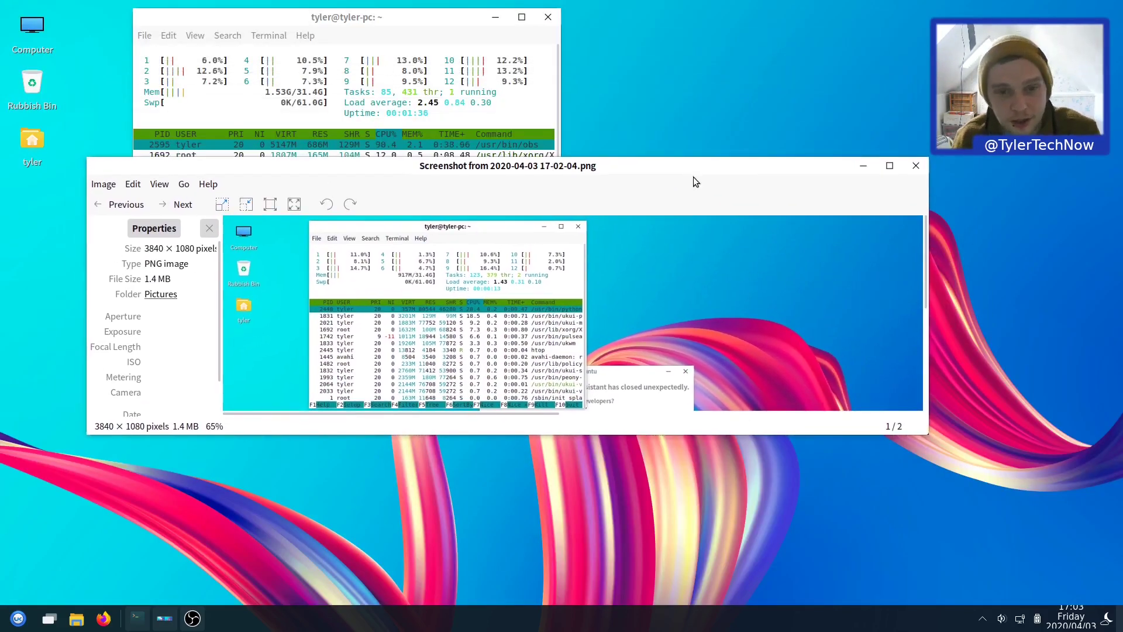
{"action": "key", "text": "alt+Tab"}
{"action": "key", "text": "alt+Tab"}
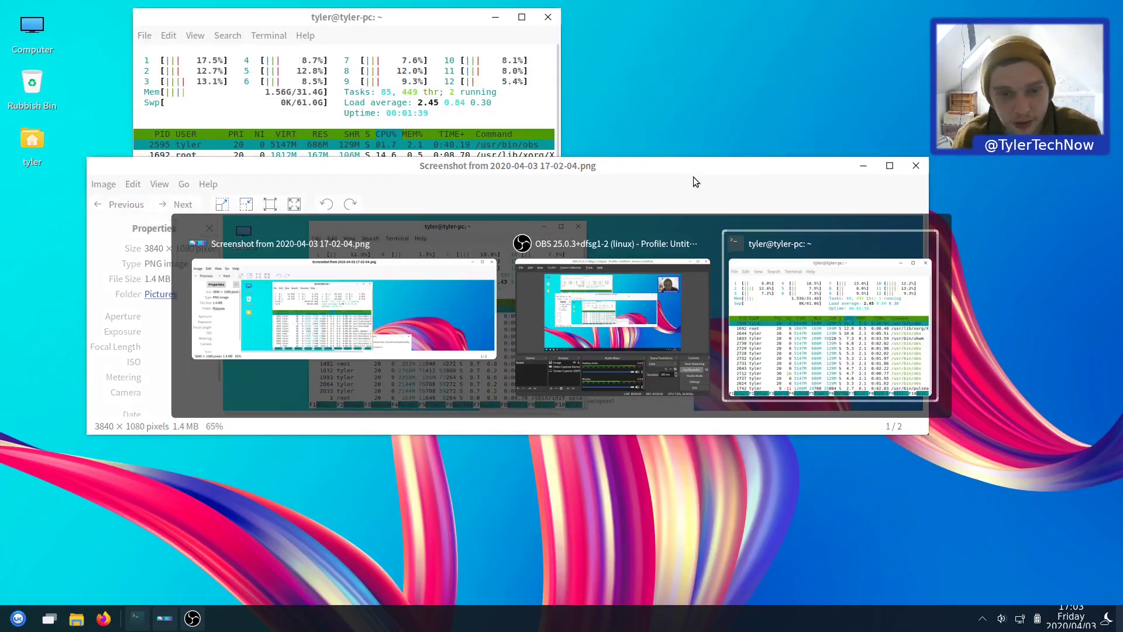
{"action": "key", "text": "alt+Tab"}
{"action": "key", "text": "alt+Tab"}
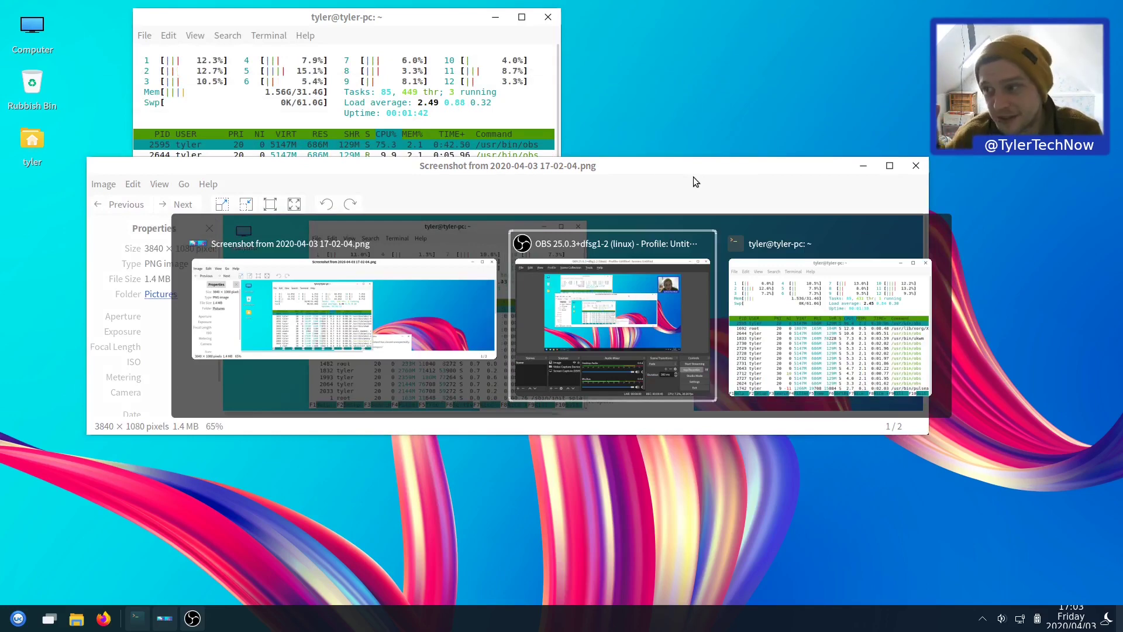
{"action": "key", "text": "alt+Tab"}
{"action": "key", "text": "alt+Tab"}
{"action": "key", "text": "alt+Tab"}
{"action": "key", "text": "alt+Tab"}
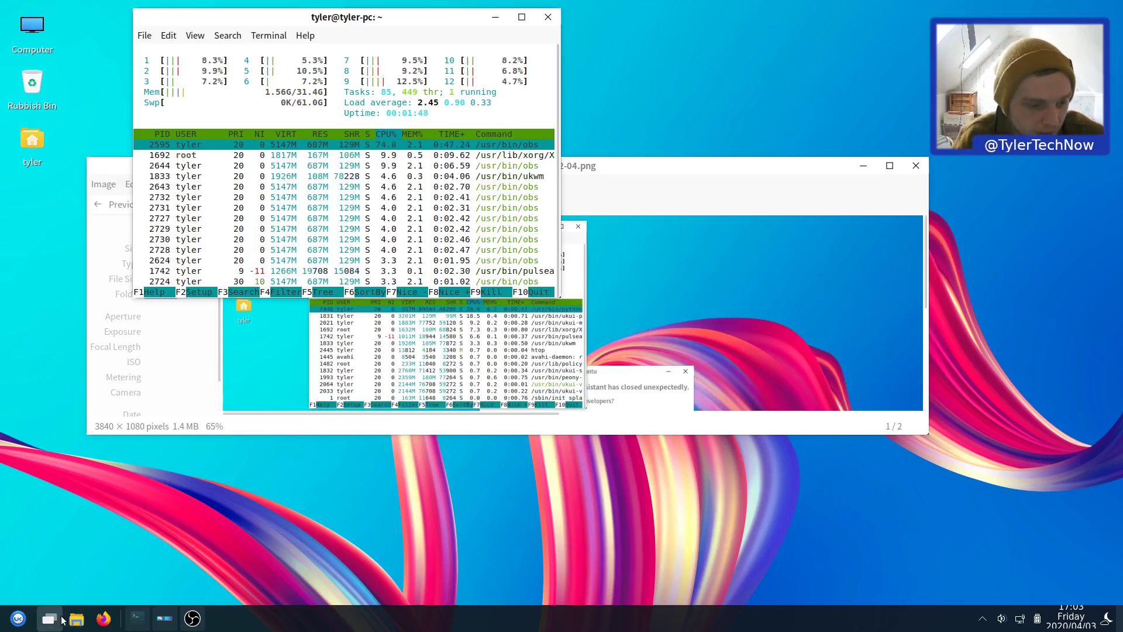
{"action": "left_click_drag", "start_coordinate": [346, 24], "coordinate": [714, 120]}
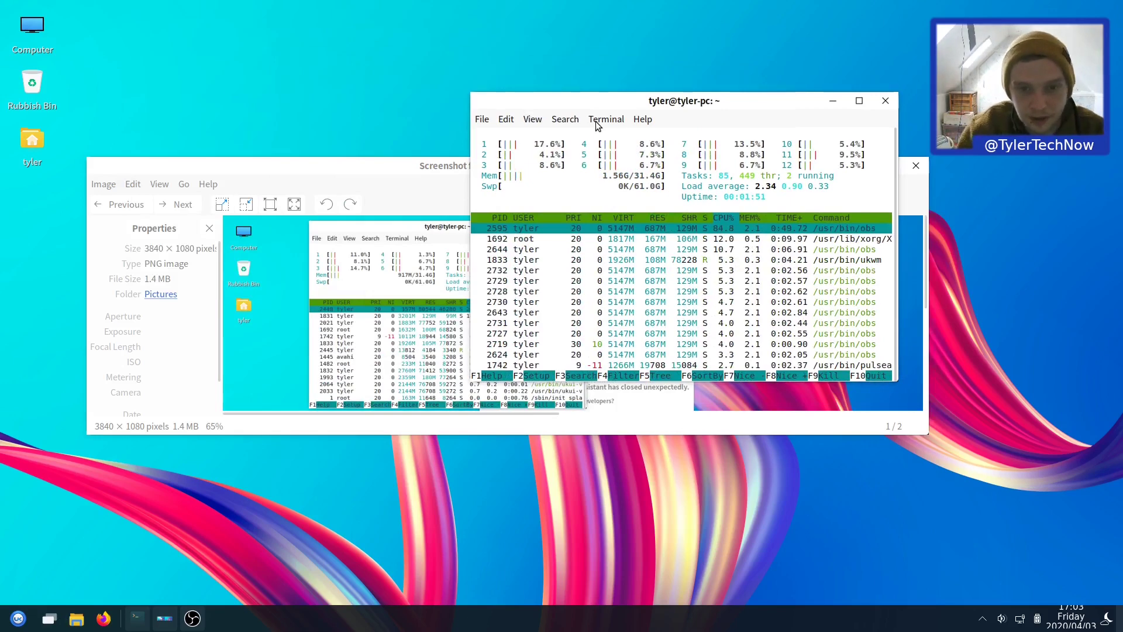
Step: Open a second terminal with Ctrl+Alt+T and dismiss the Alt+Tab switcher unchanged
{"action": "key", "text": "ctrl+alt+t"}
{"action": "key", "text": "alt+Tab"}
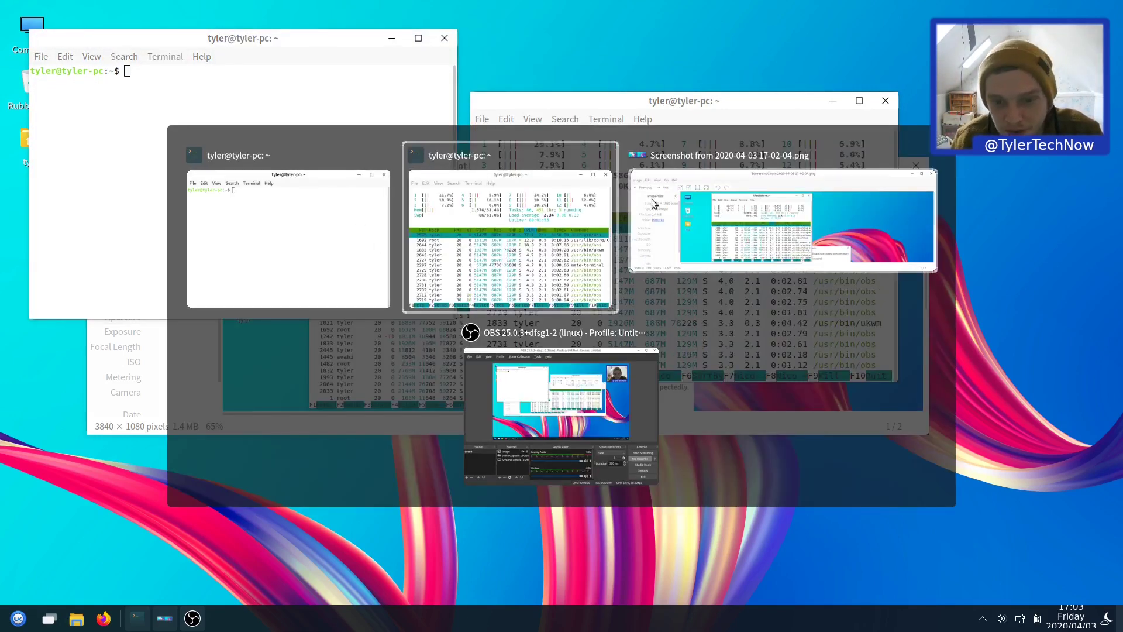
{"action": "key", "text": "alt+Tab"}
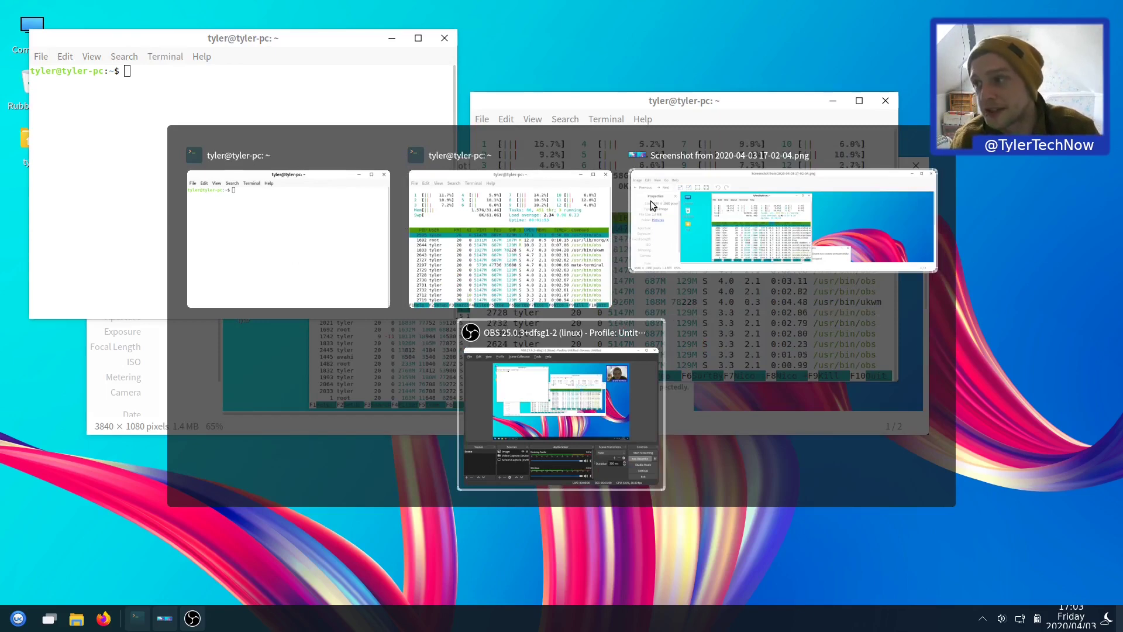
{"action": "key", "text": "Escape"}
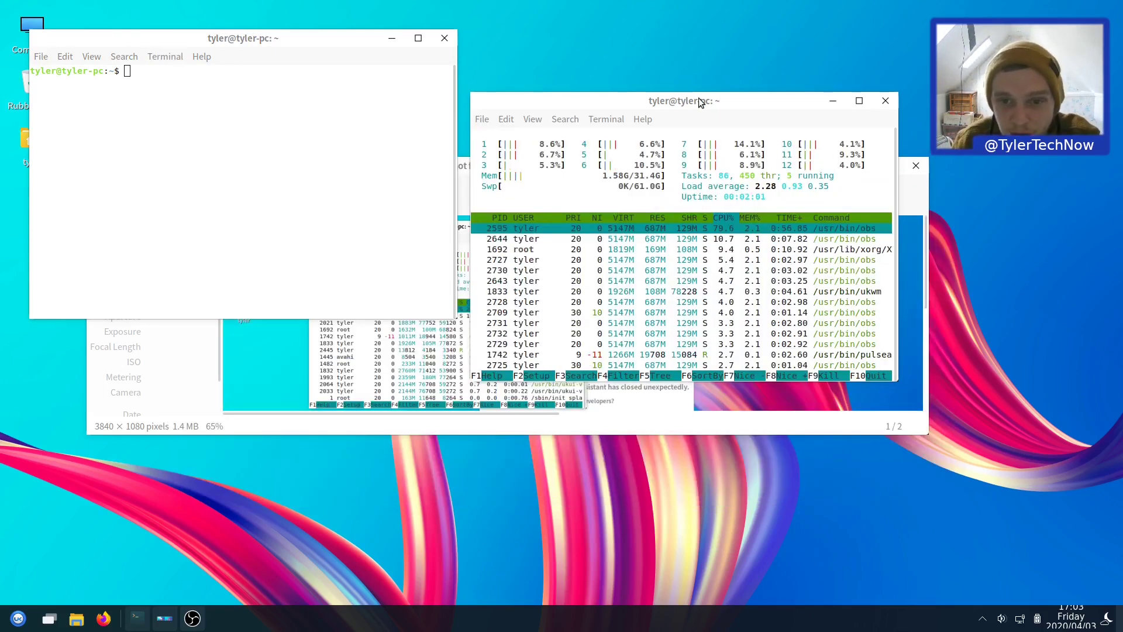
Step: Place htop top-right, the new terminal top-centre, the viewer lower-right, then focus htop
{"action": "left_click_drag", "start_coordinate": [702, 98], "coordinate": [921, 20]}
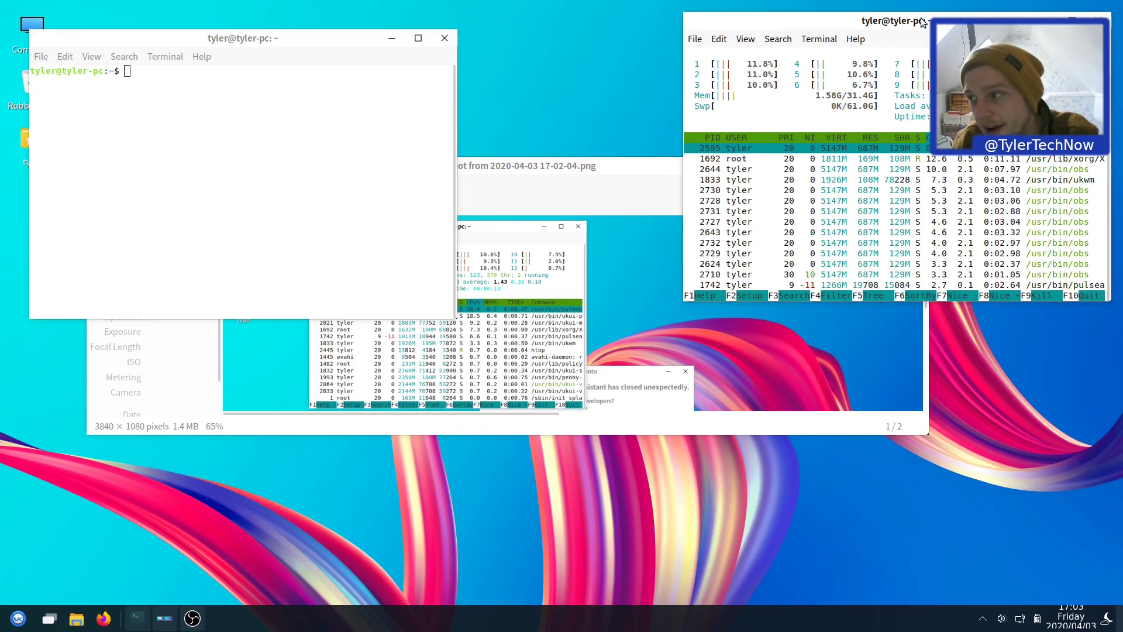
{"action": "left_click_drag", "start_coordinate": [264, 59], "coordinate": [482, 39]}
{"action": "left_click_drag", "start_coordinate": [172, 169], "coordinate": [368, 328]}
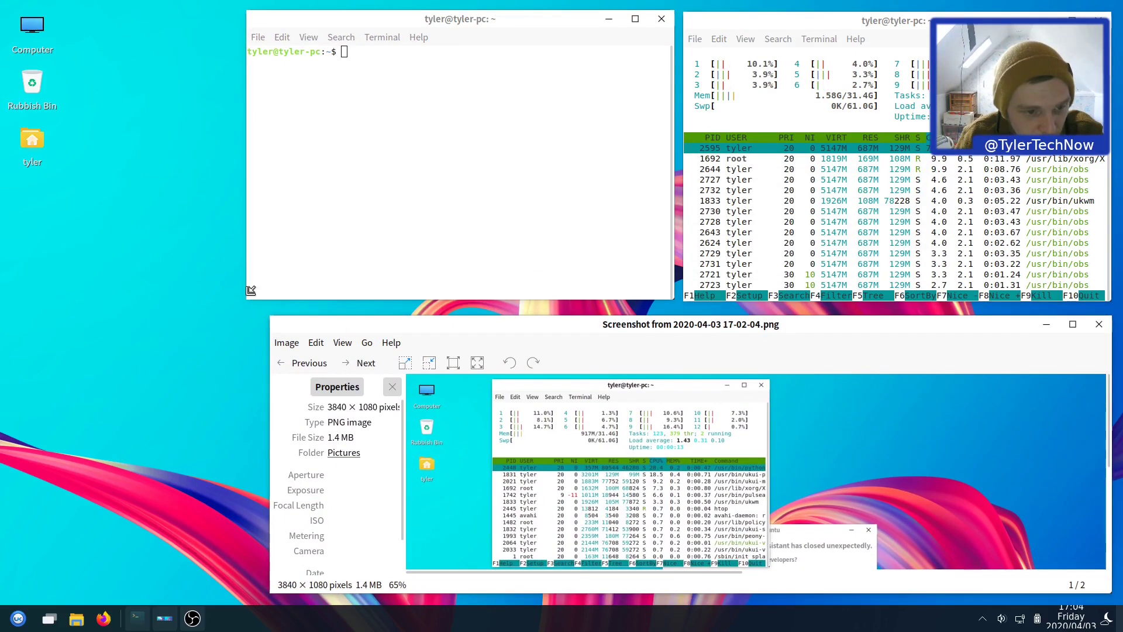
{"action": "left_click_drag", "start_coordinate": [247, 298], "coordinate": [259, 295]}
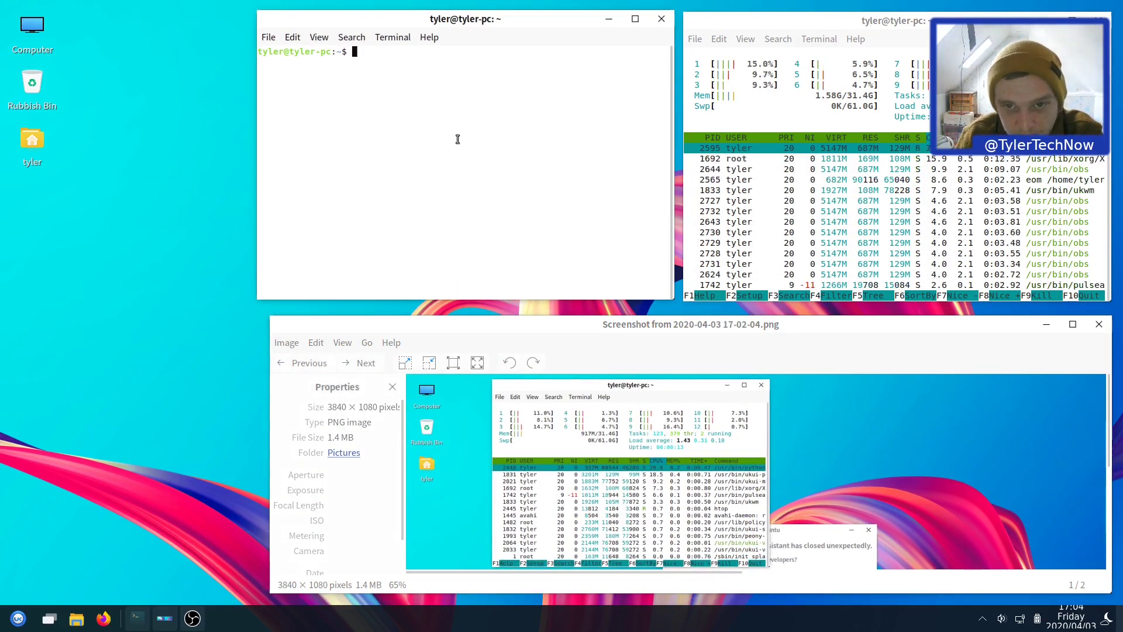
{"action": "left_click", "coordinate": [946, 17]}
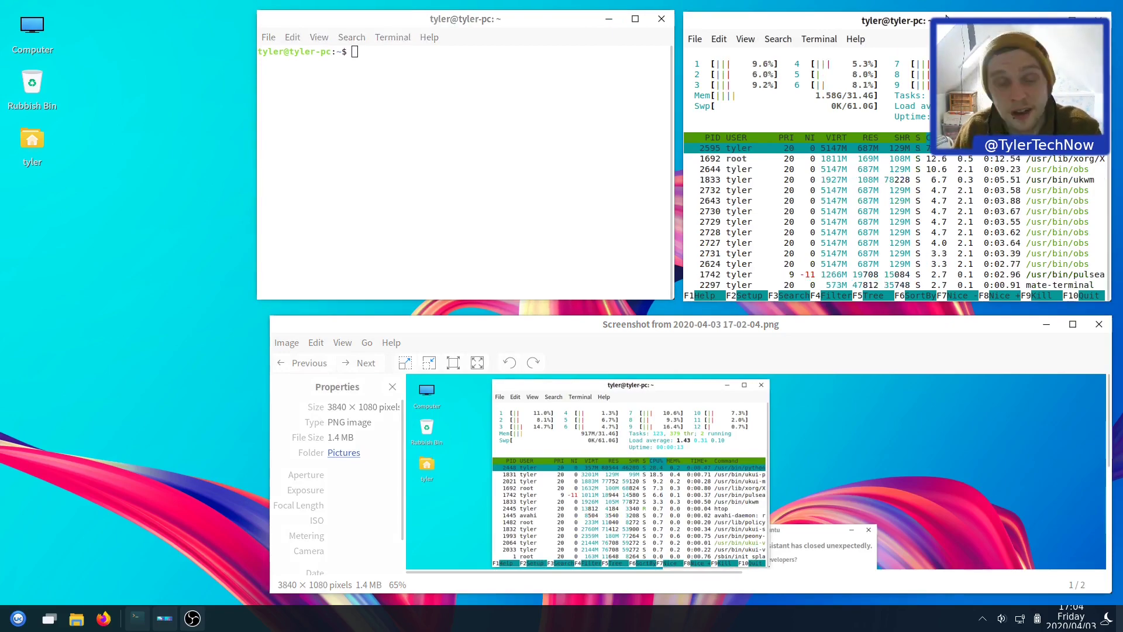